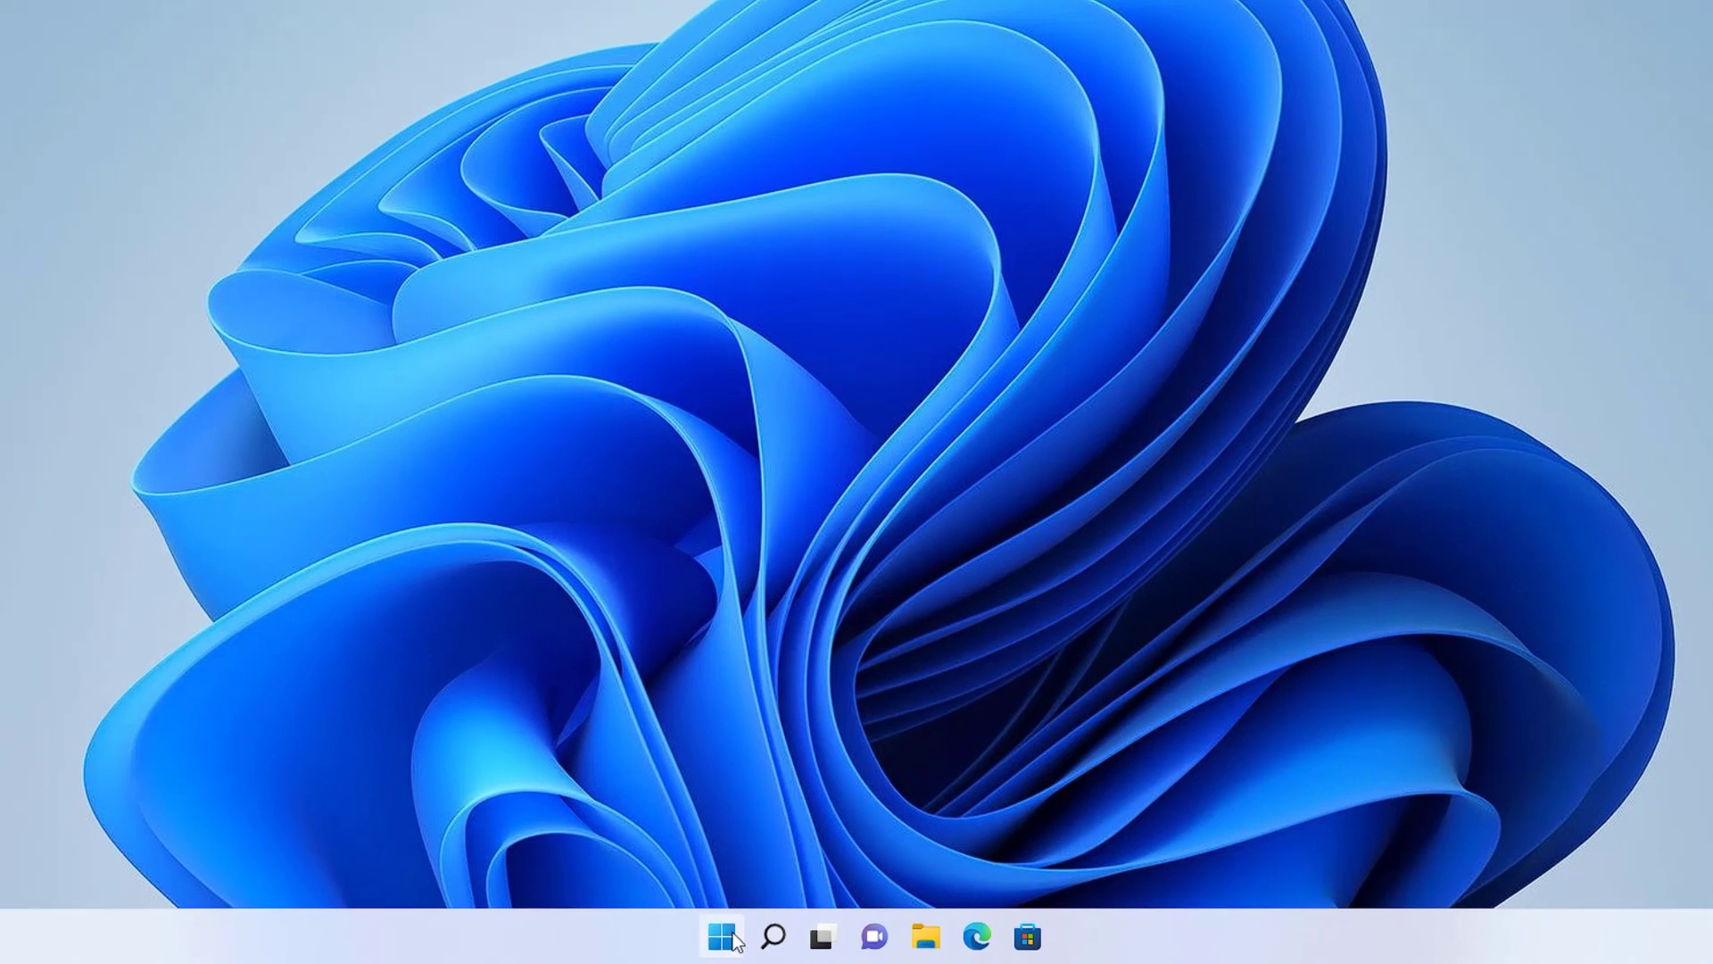
Step: Launch Settings from Start, go to System > About, and open Advanced system settings
left_click(724, 937)
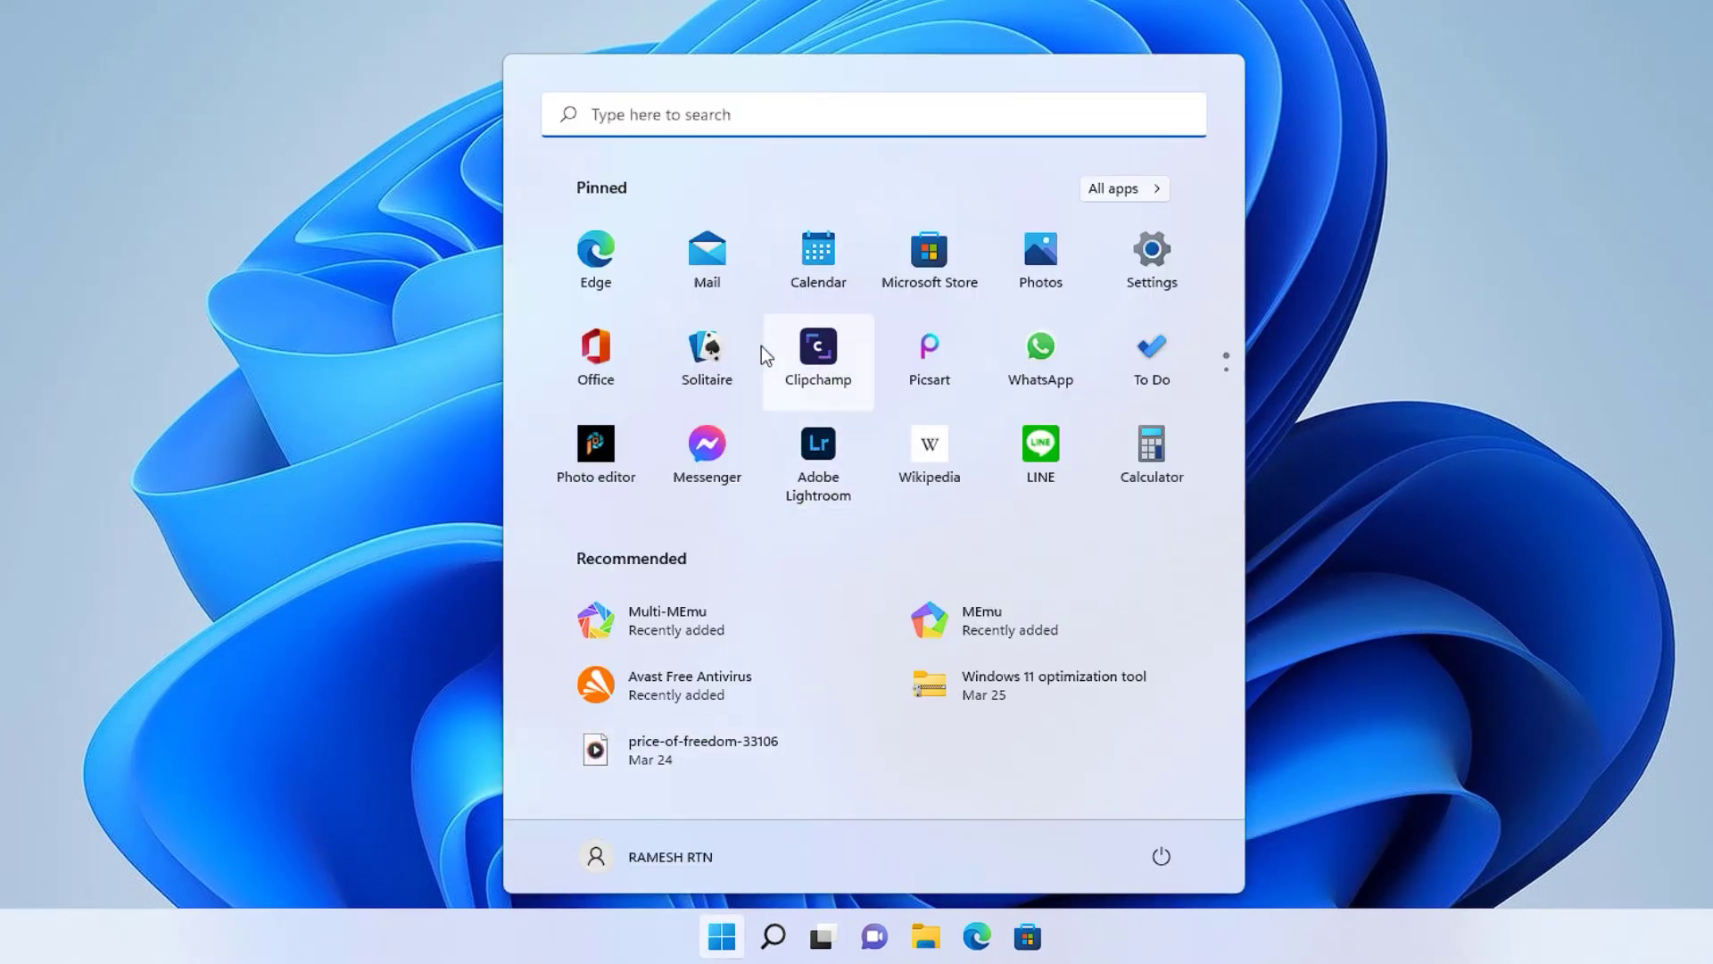
type("settings")
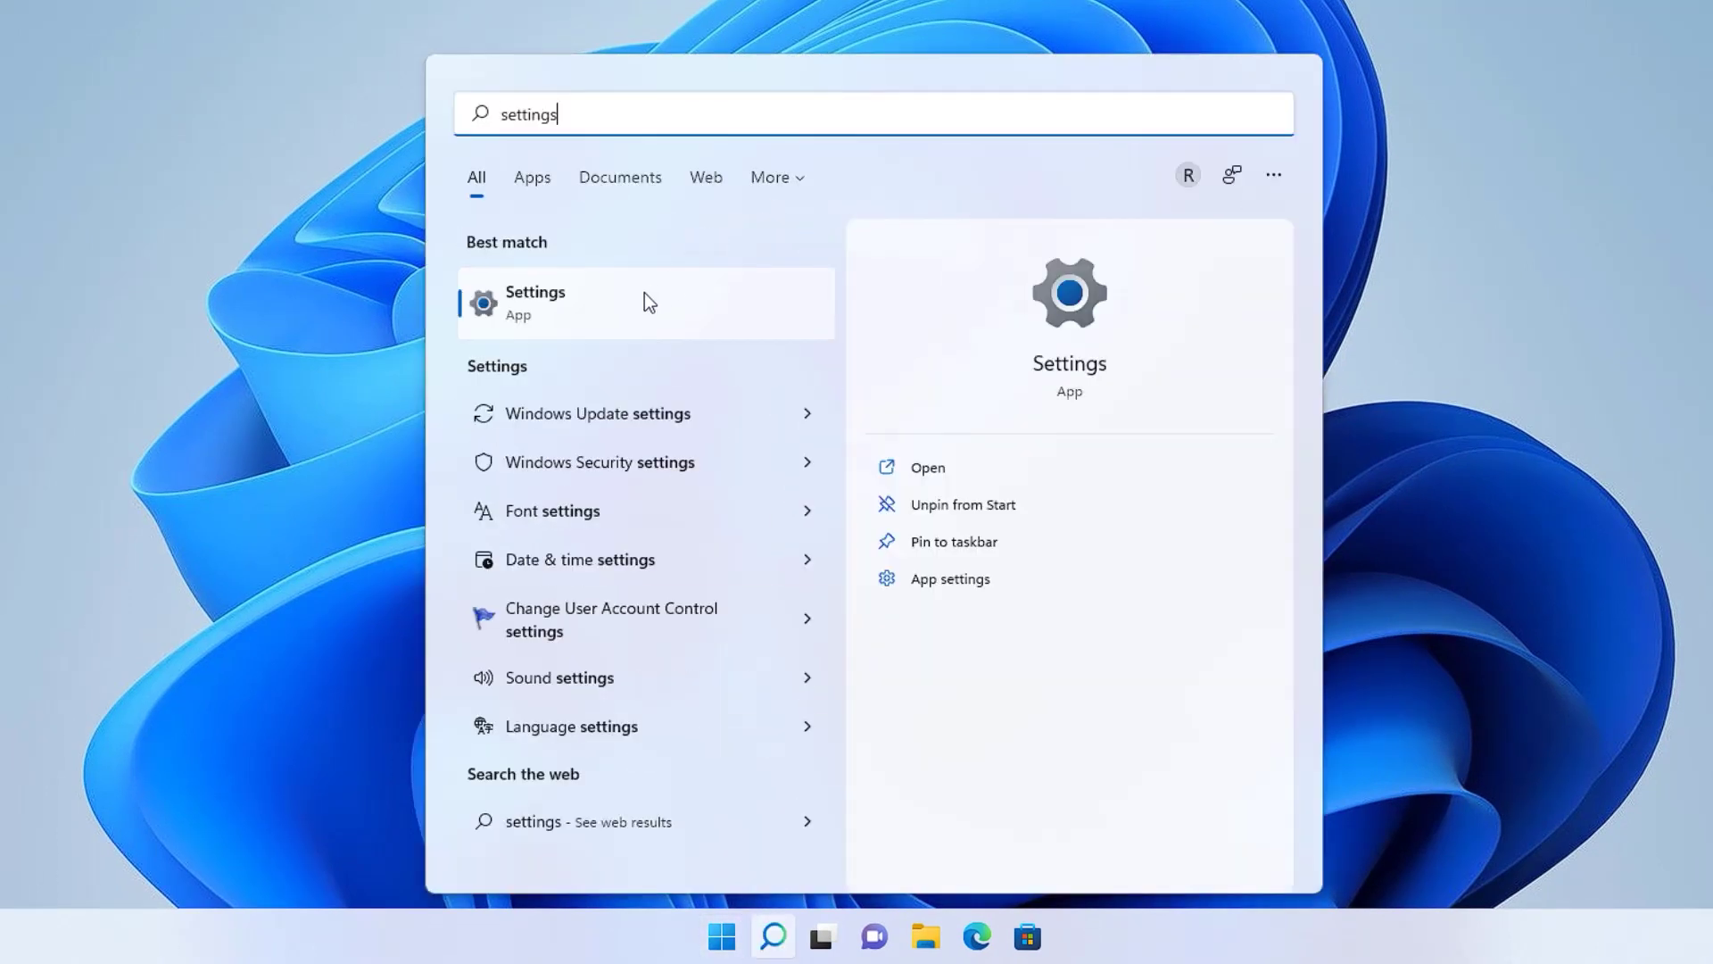
left_click(644, 296)
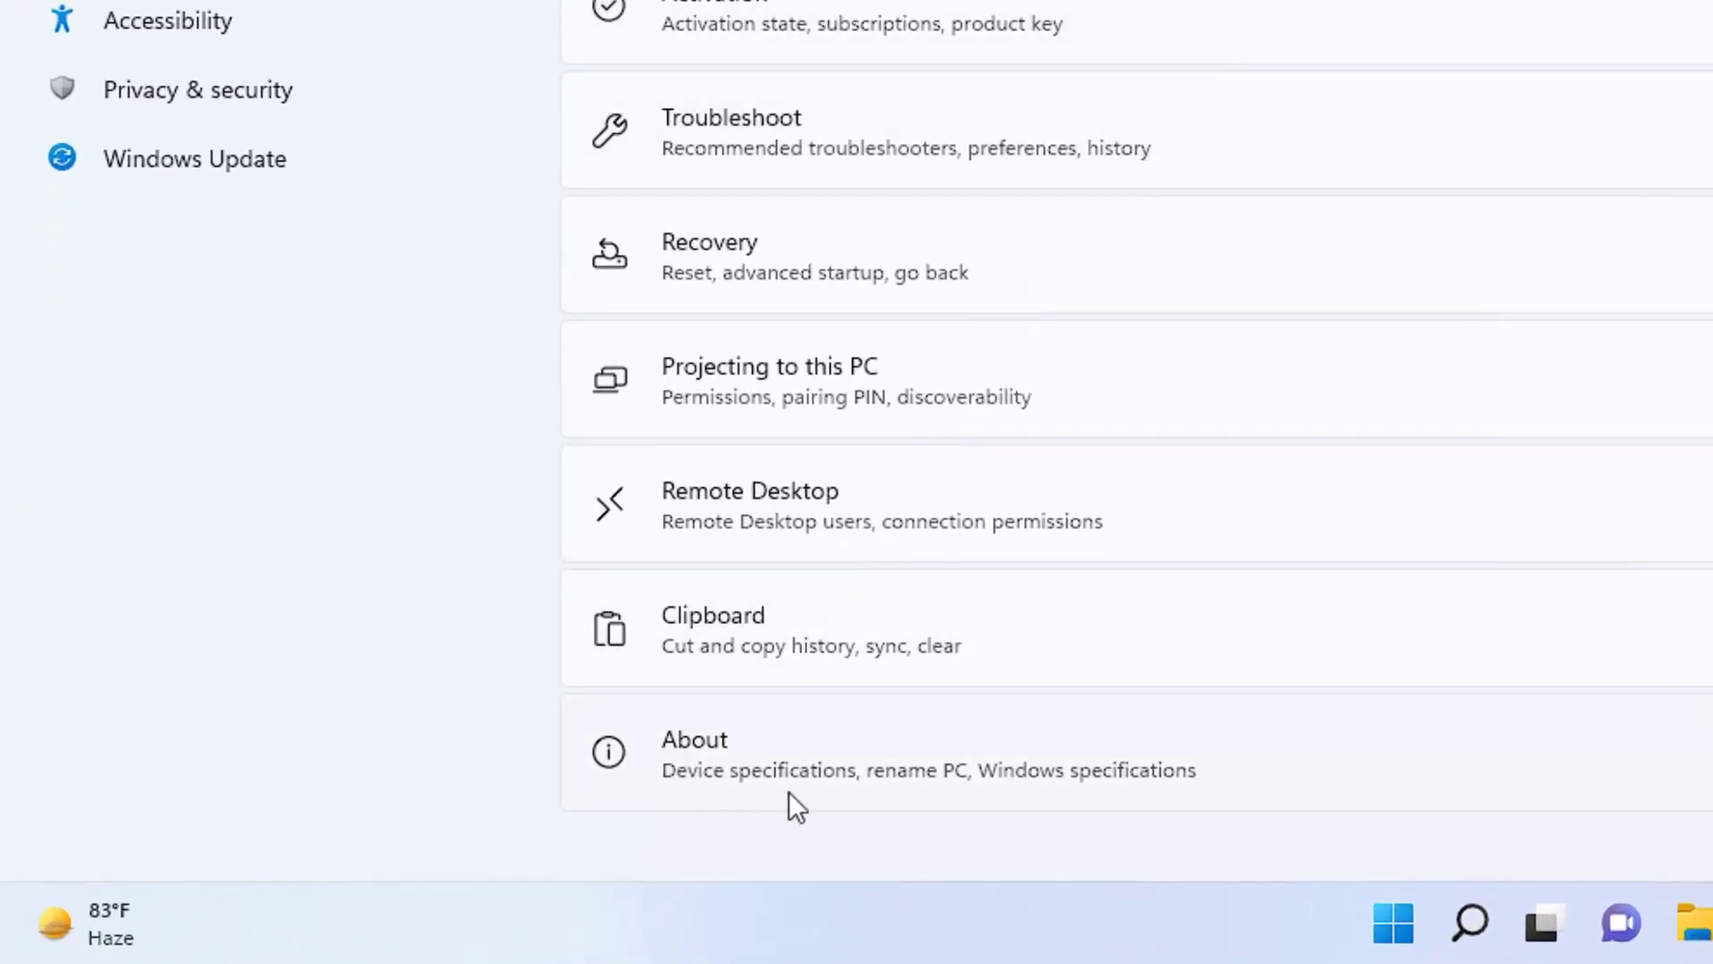
left_click(789, 790)
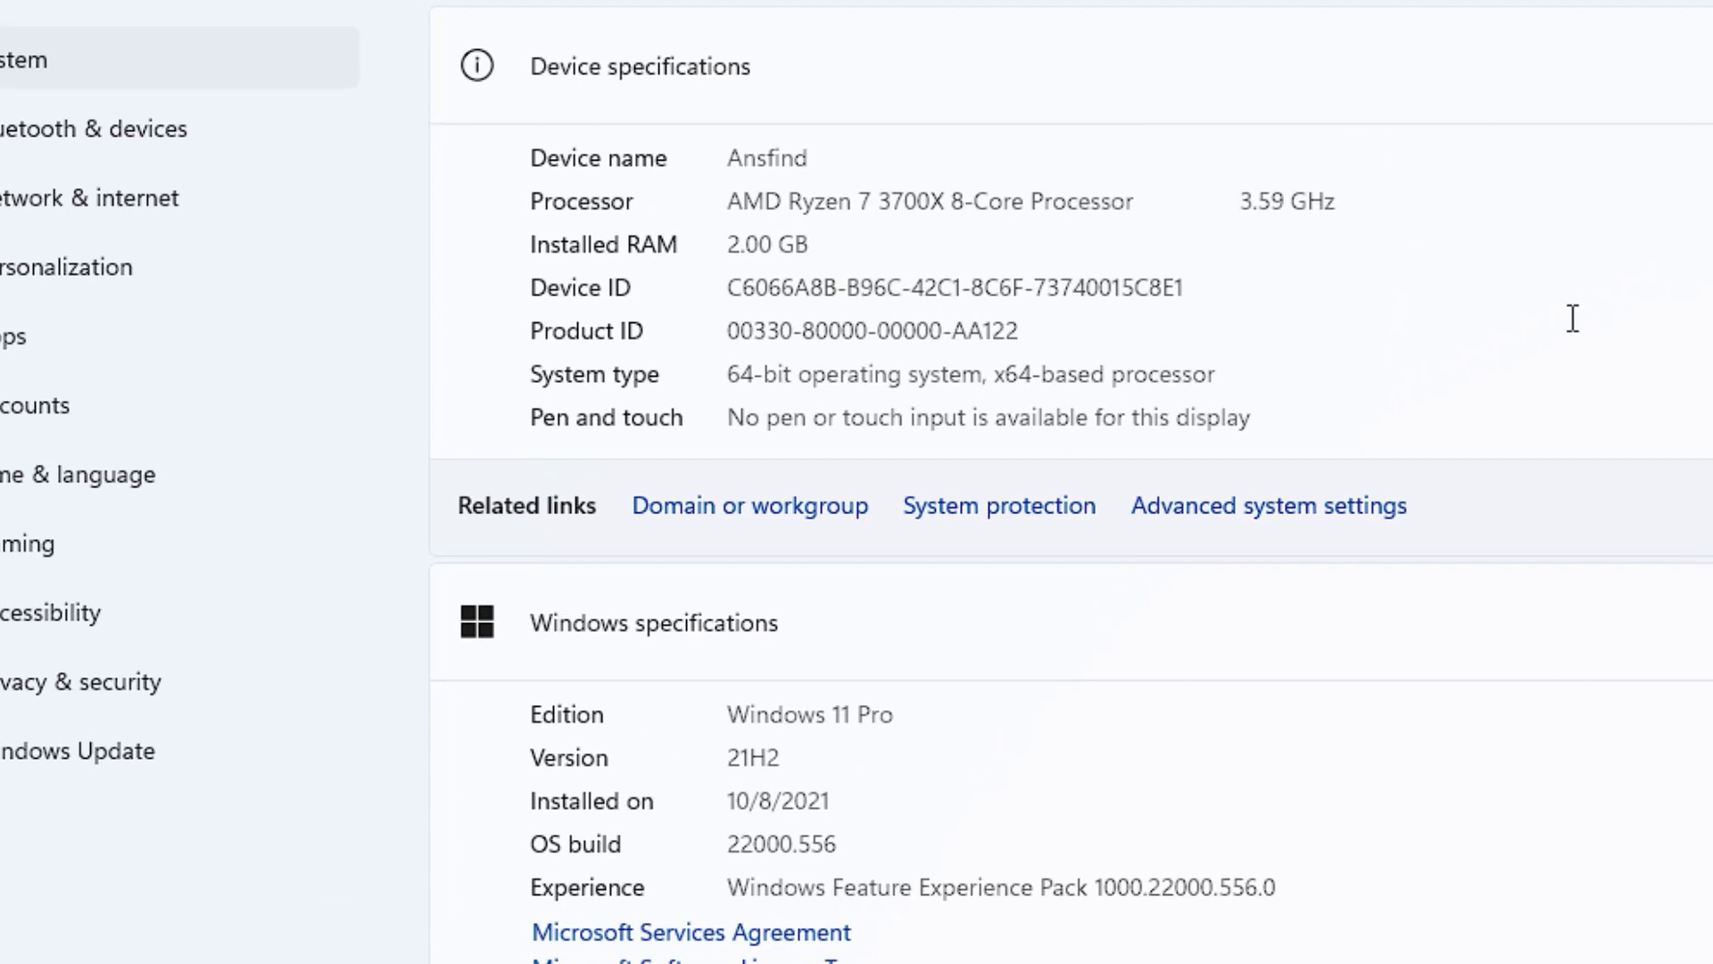
left_click(1245, 522)
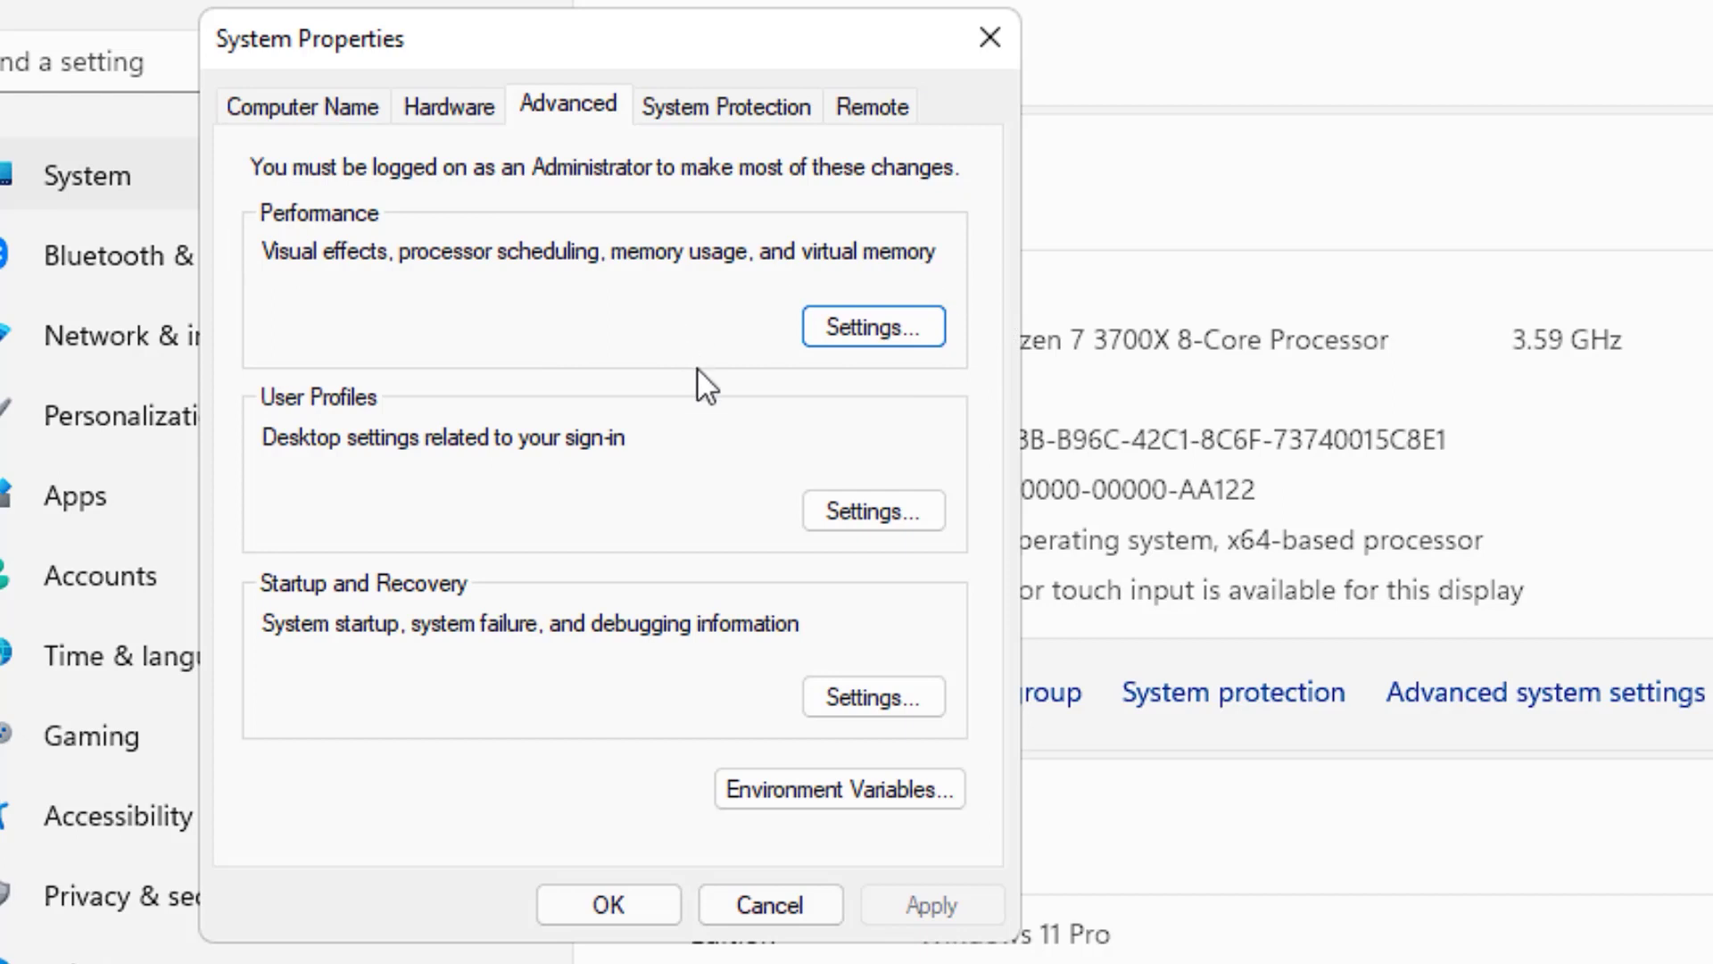
Step: Open the Virtual Memory dialog from the Advanced tab of Performance Options
left_click(937, 342)
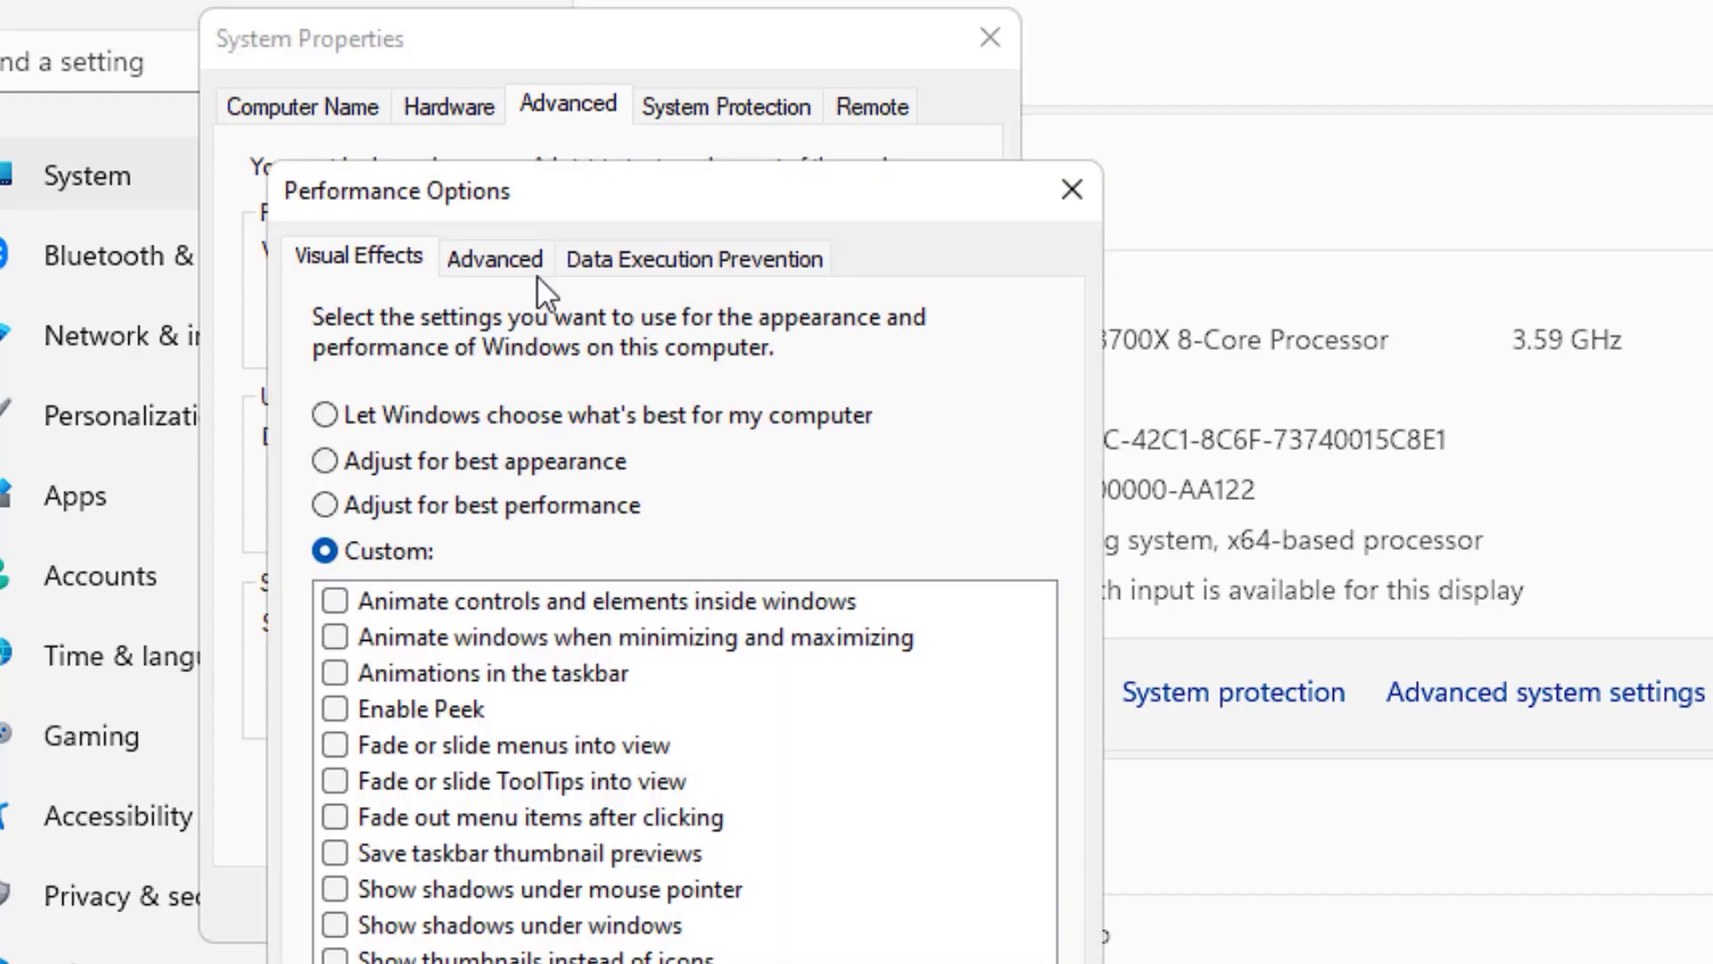
left_click(524, 260)
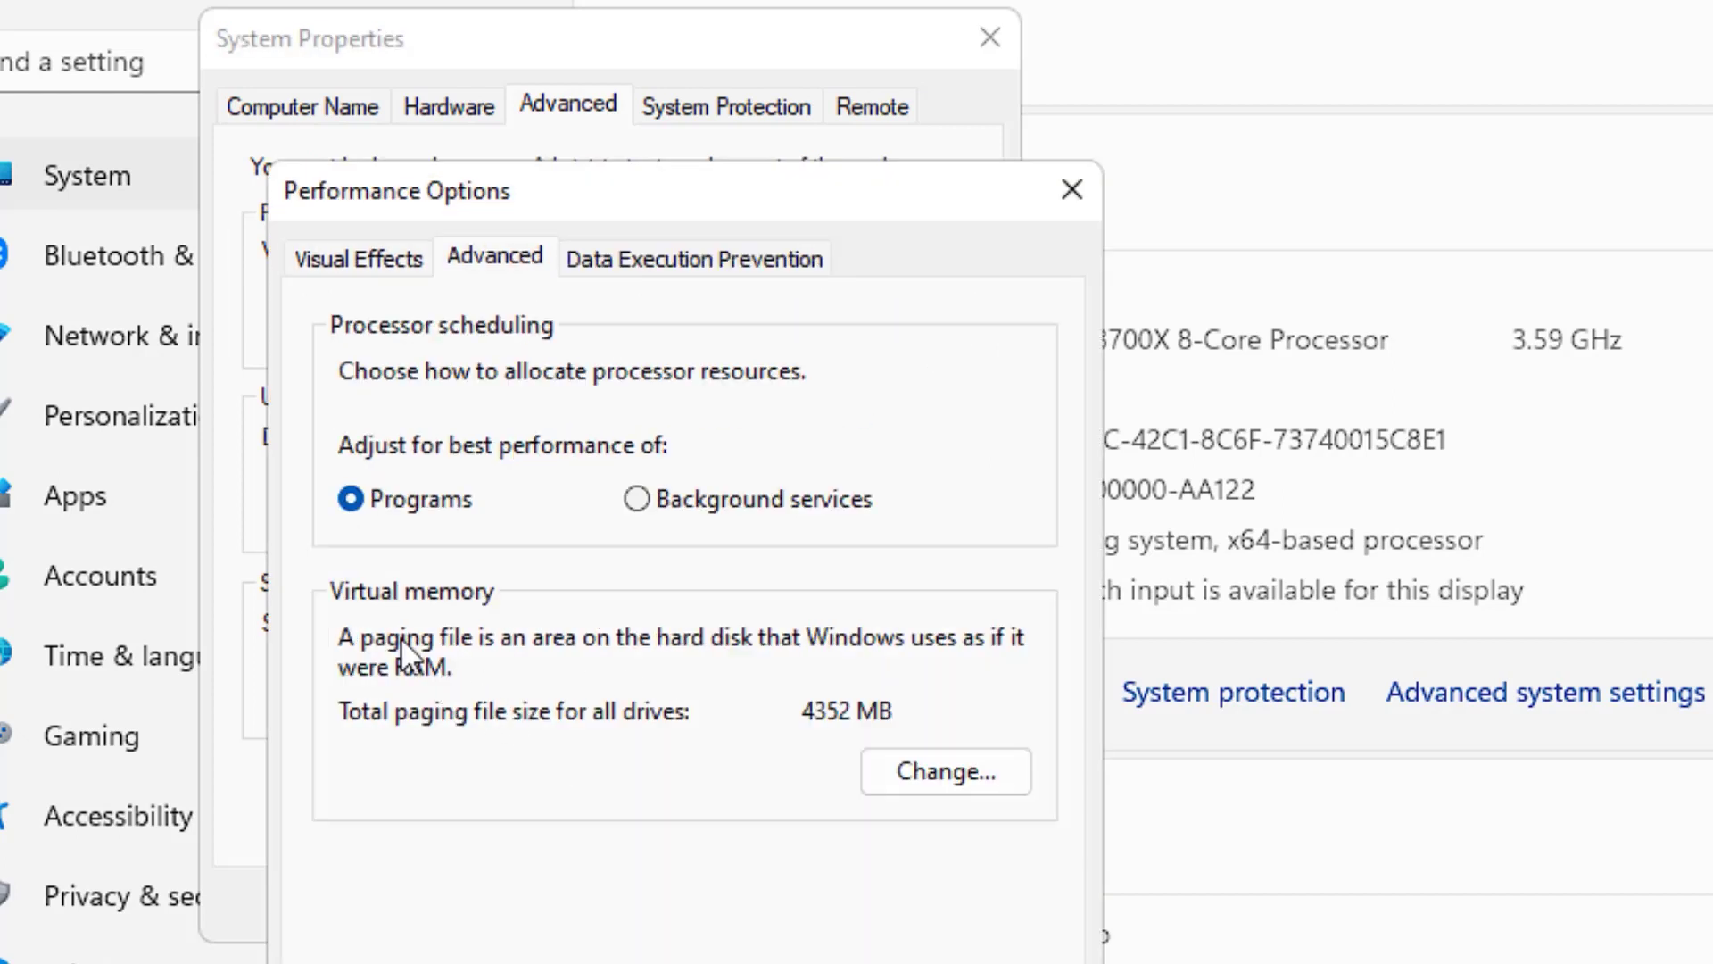
left_click(921, 788)
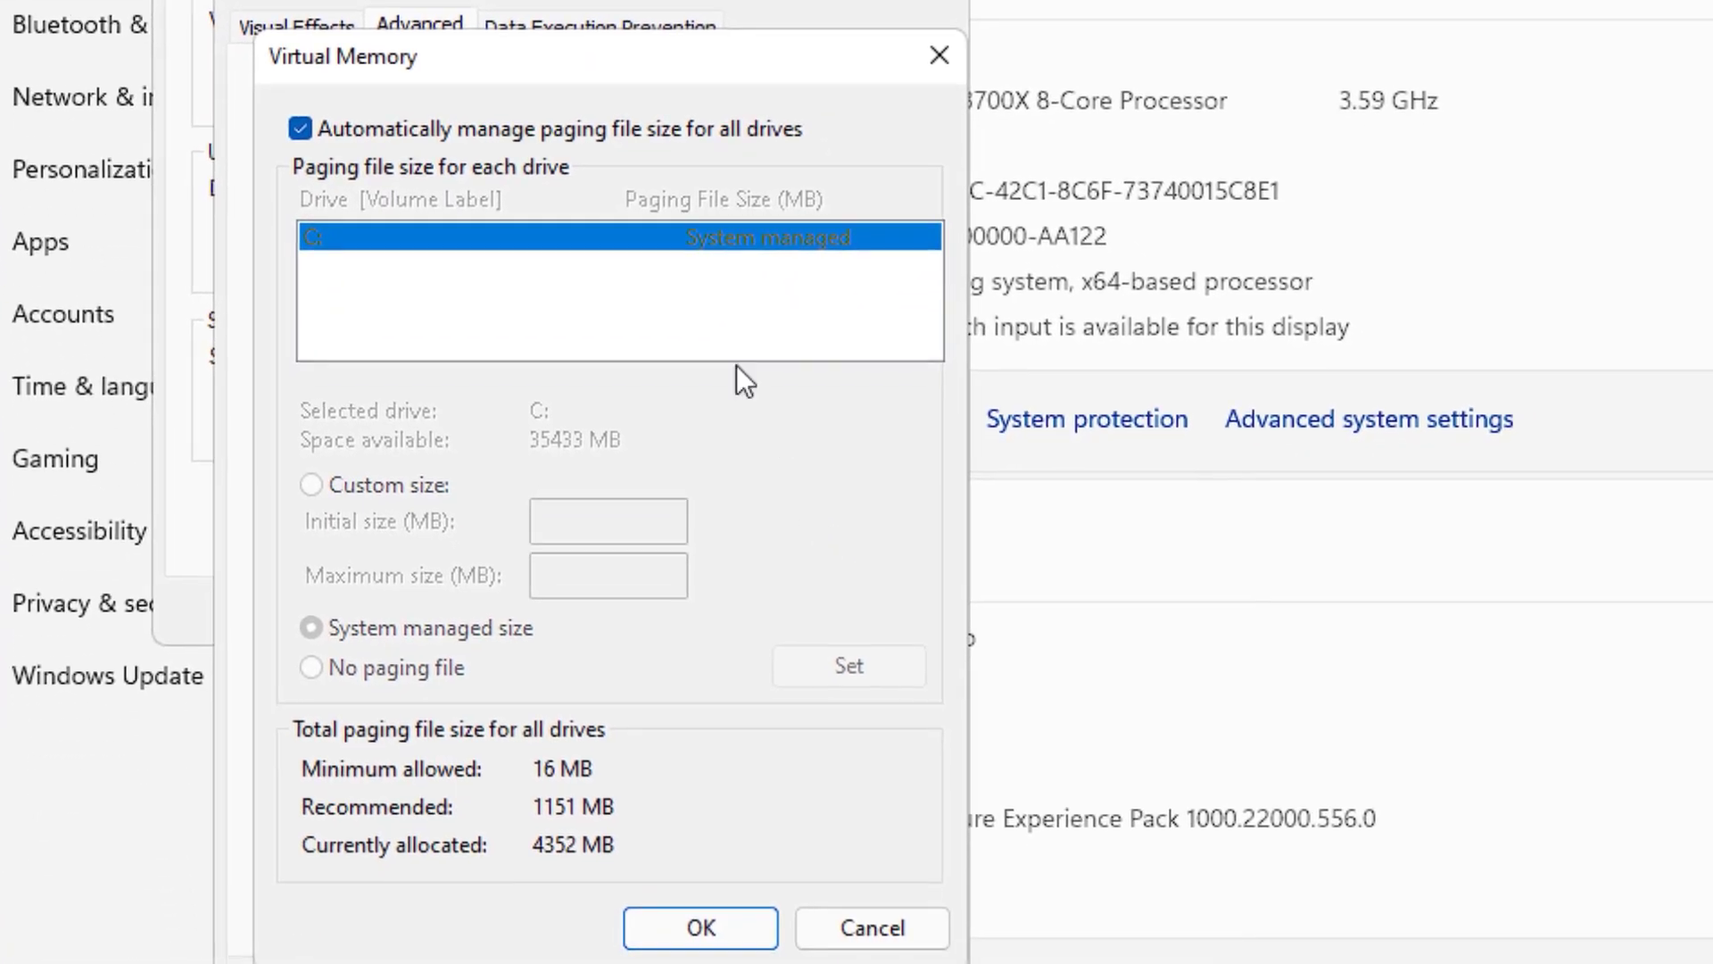
Step: Turn off automatic paging file management and choose Custom size for drive C:
left_click(300, 128)
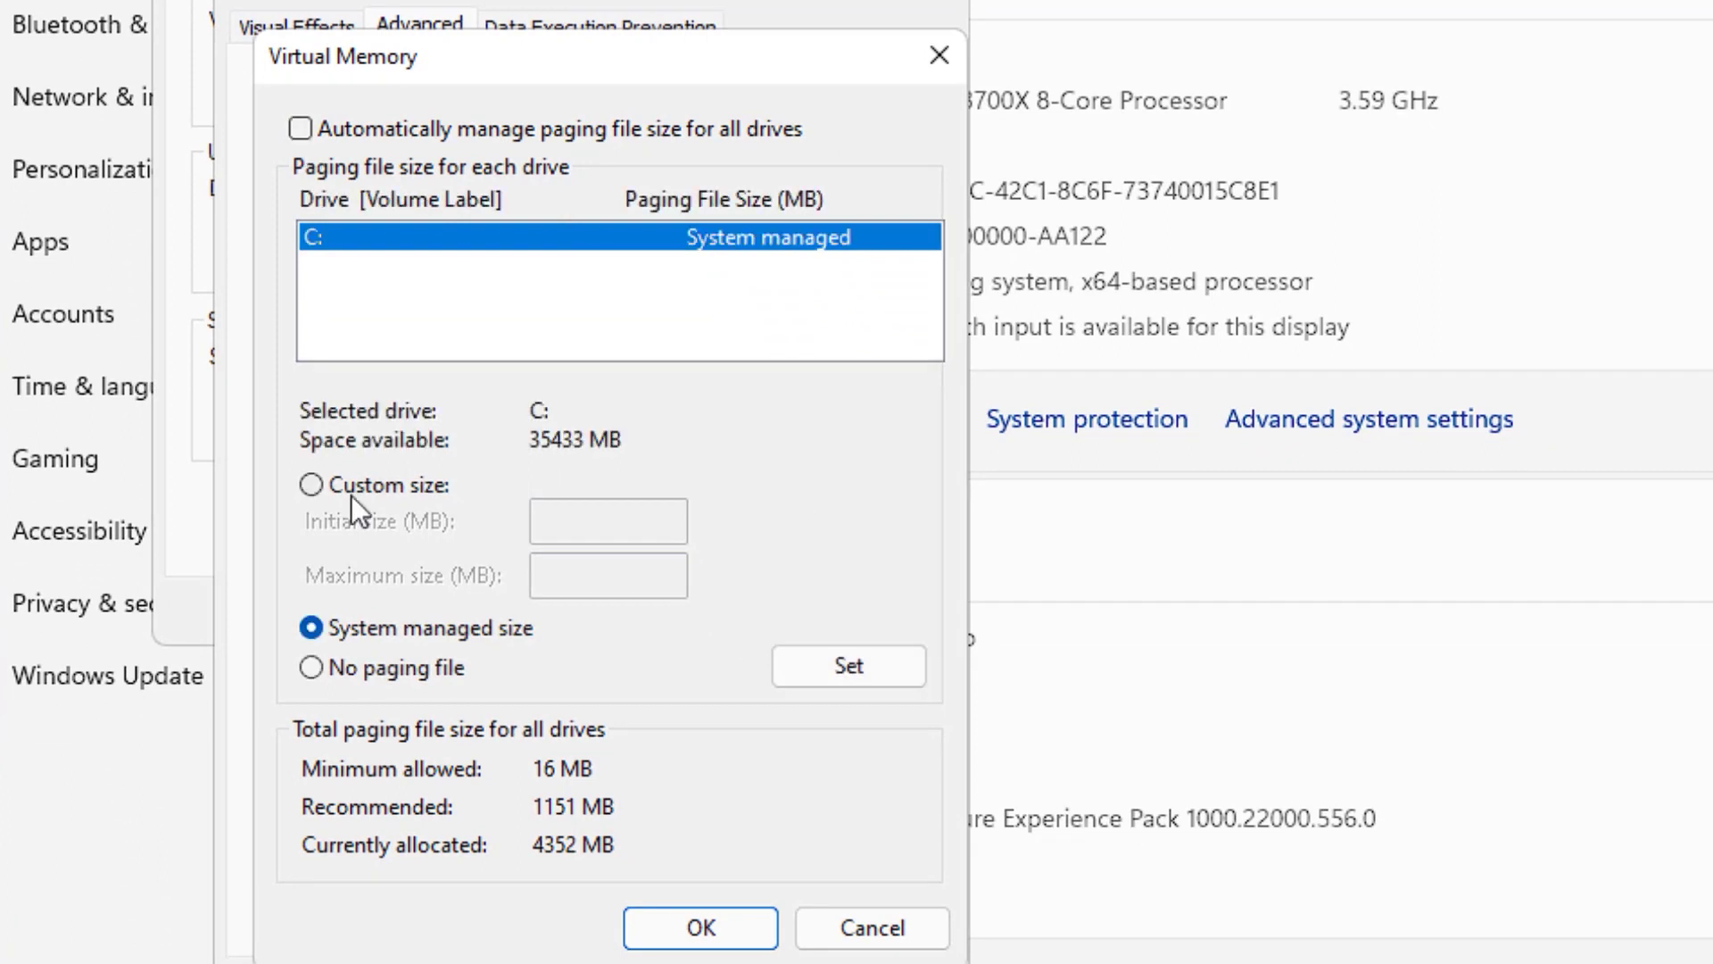
left_click(352, 495)
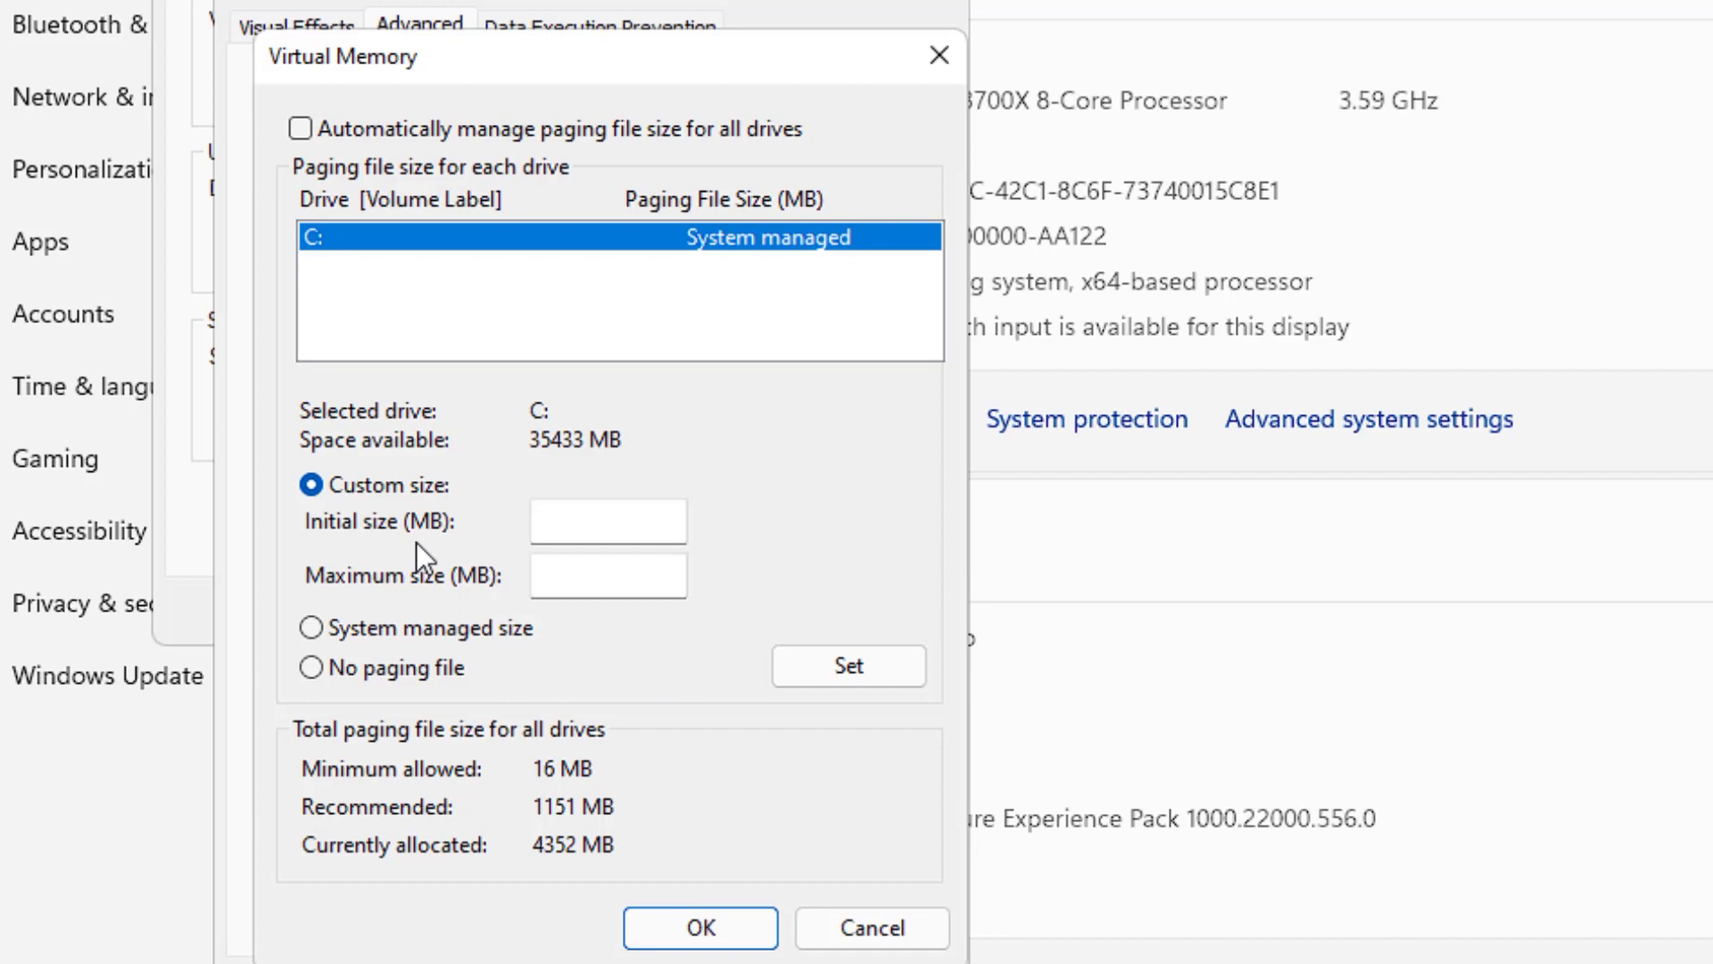
left_click(674, 533)
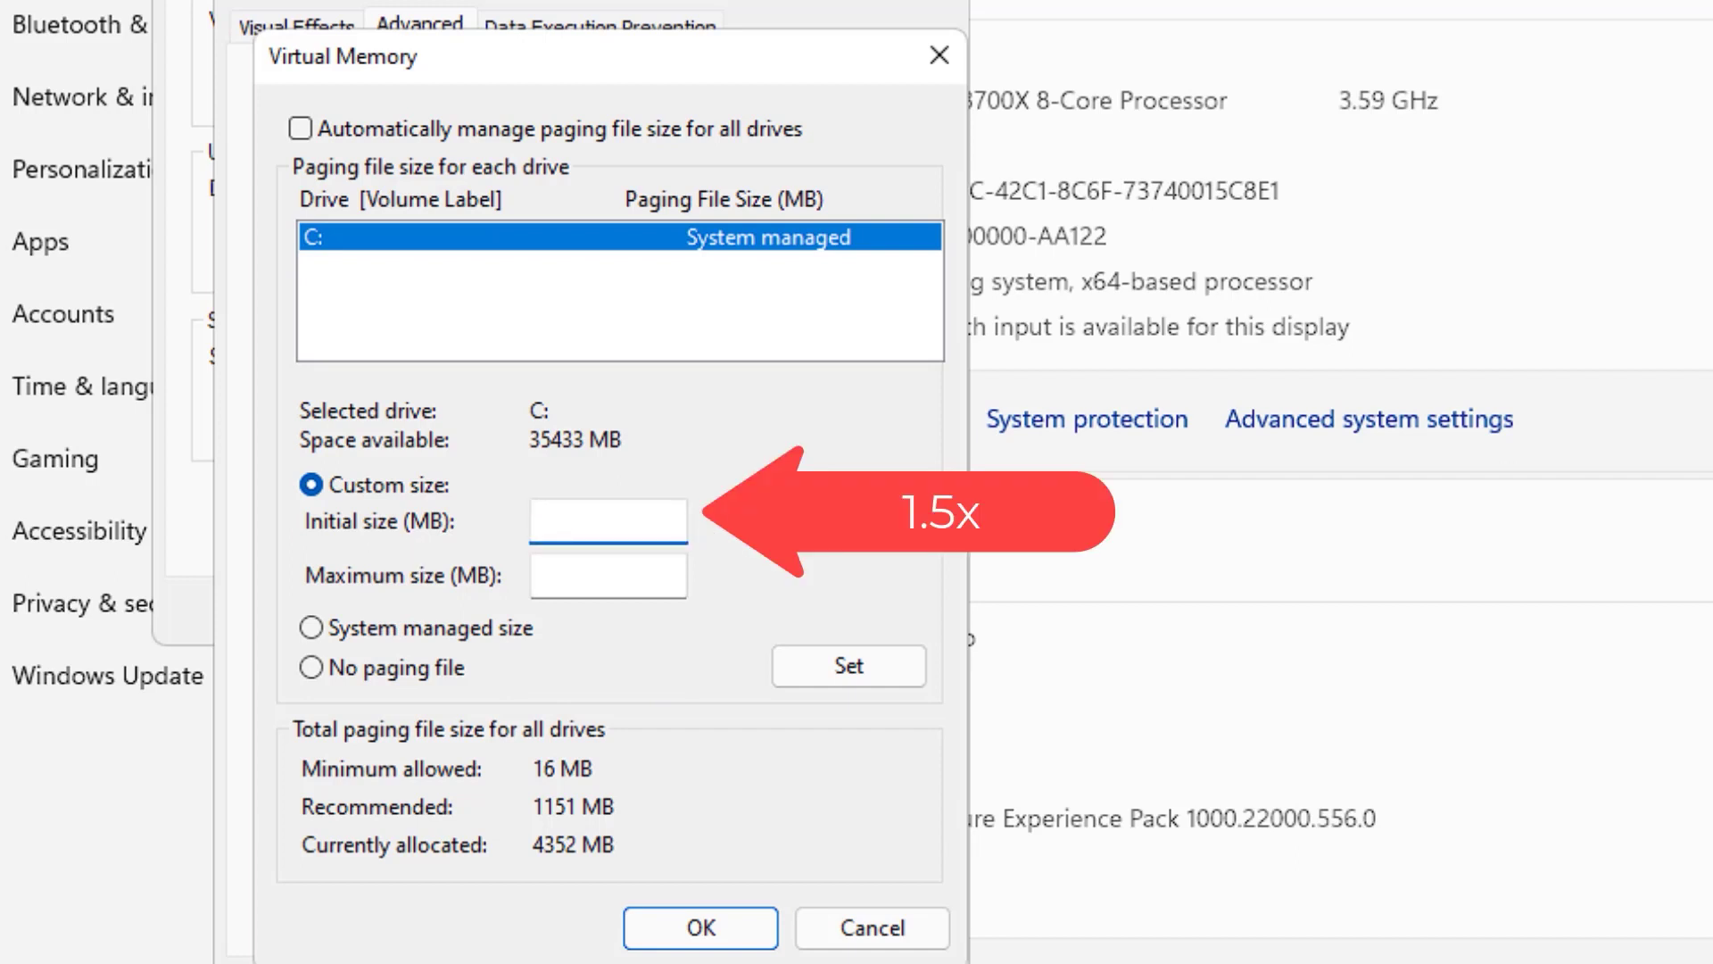
left_click(579, 589)
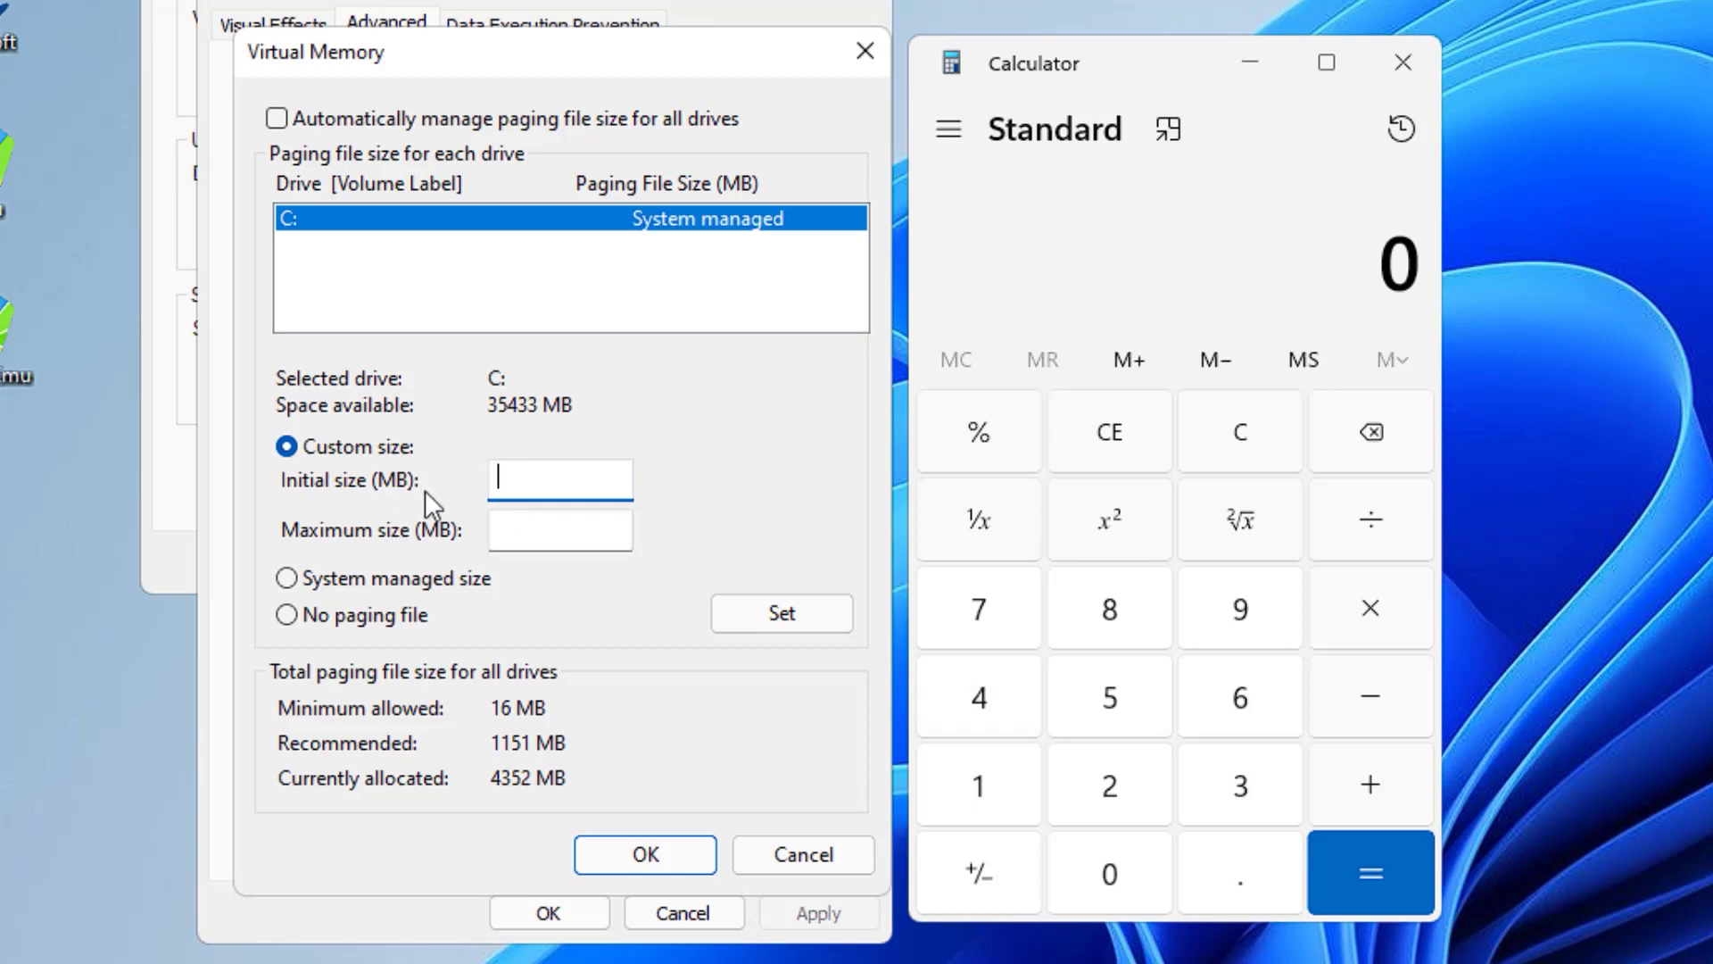
Step: Calculate 1024 × 4 = 4096 in Calculator
left_click(979, 792)
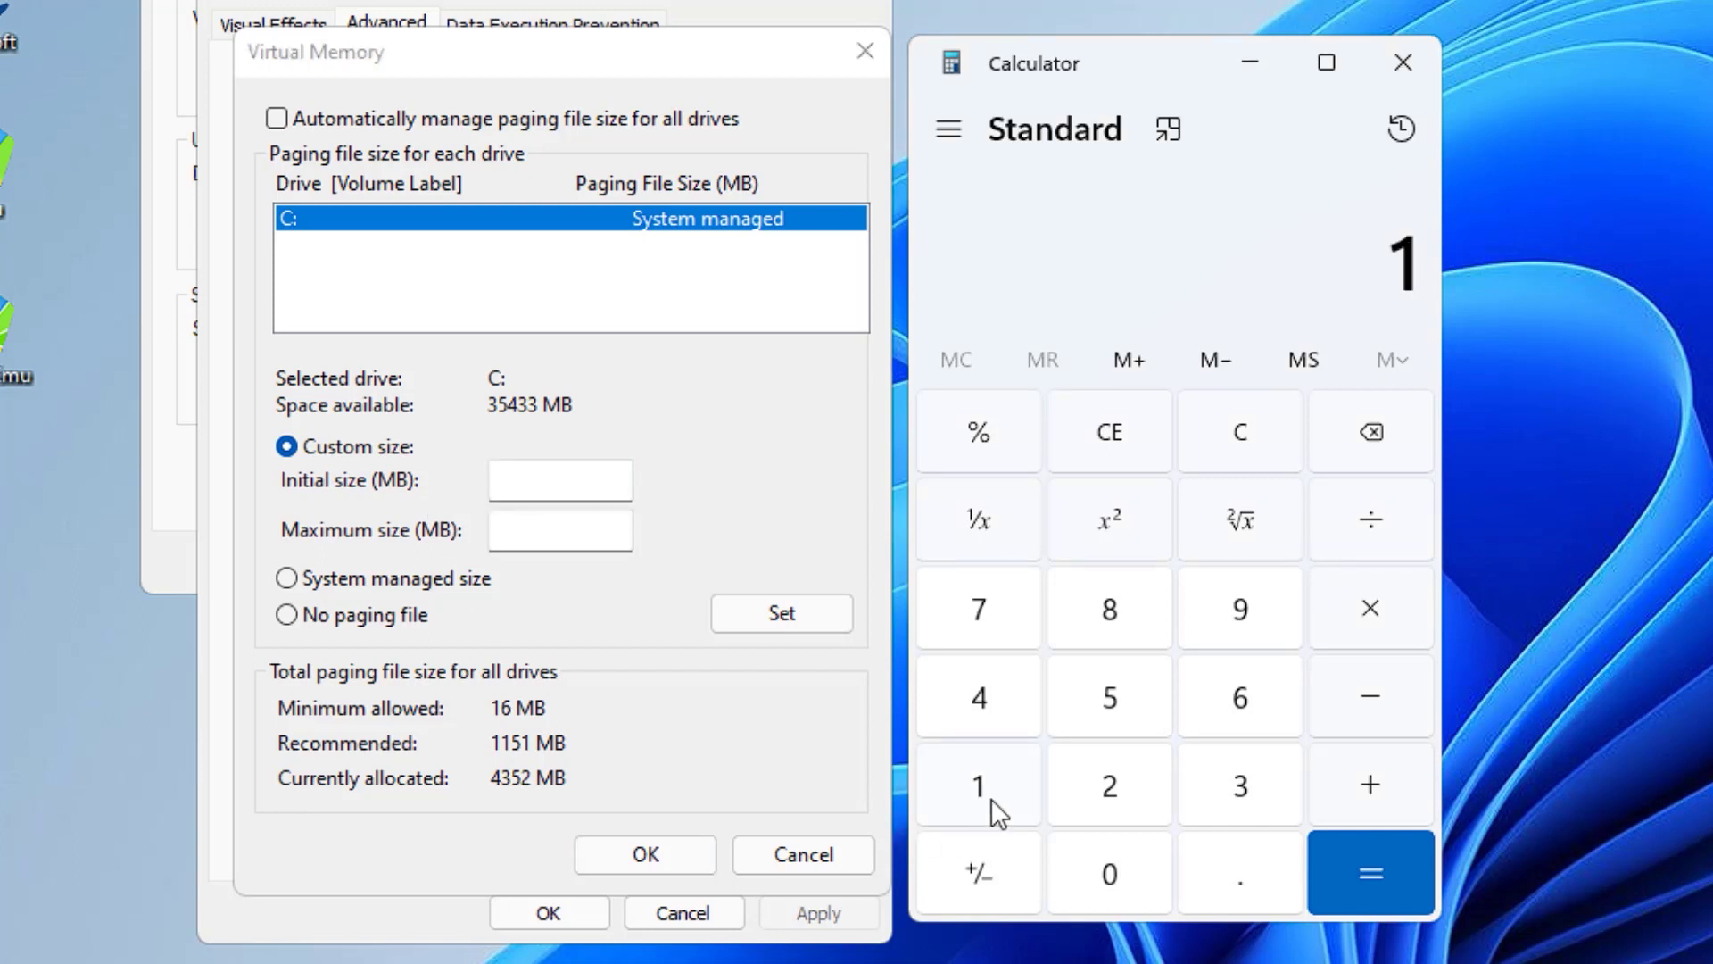
left_click(1114, 897)
left_click(1110, 790)
left_click(1000, 674)
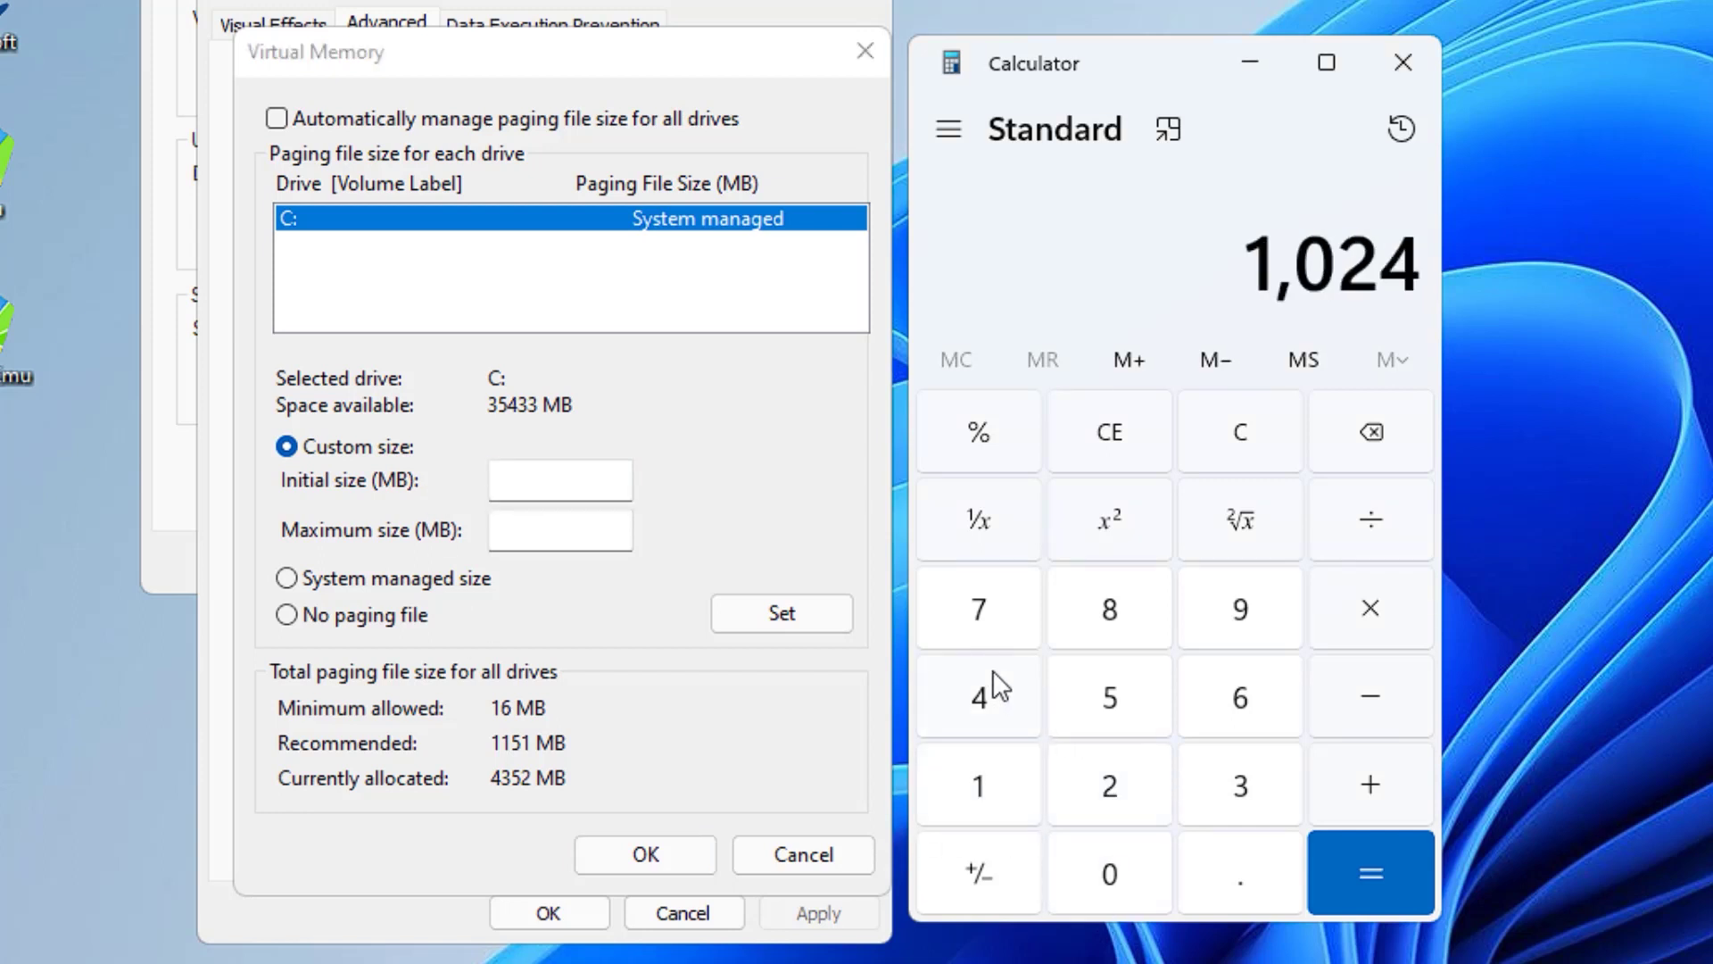
left_click(1338, 620)
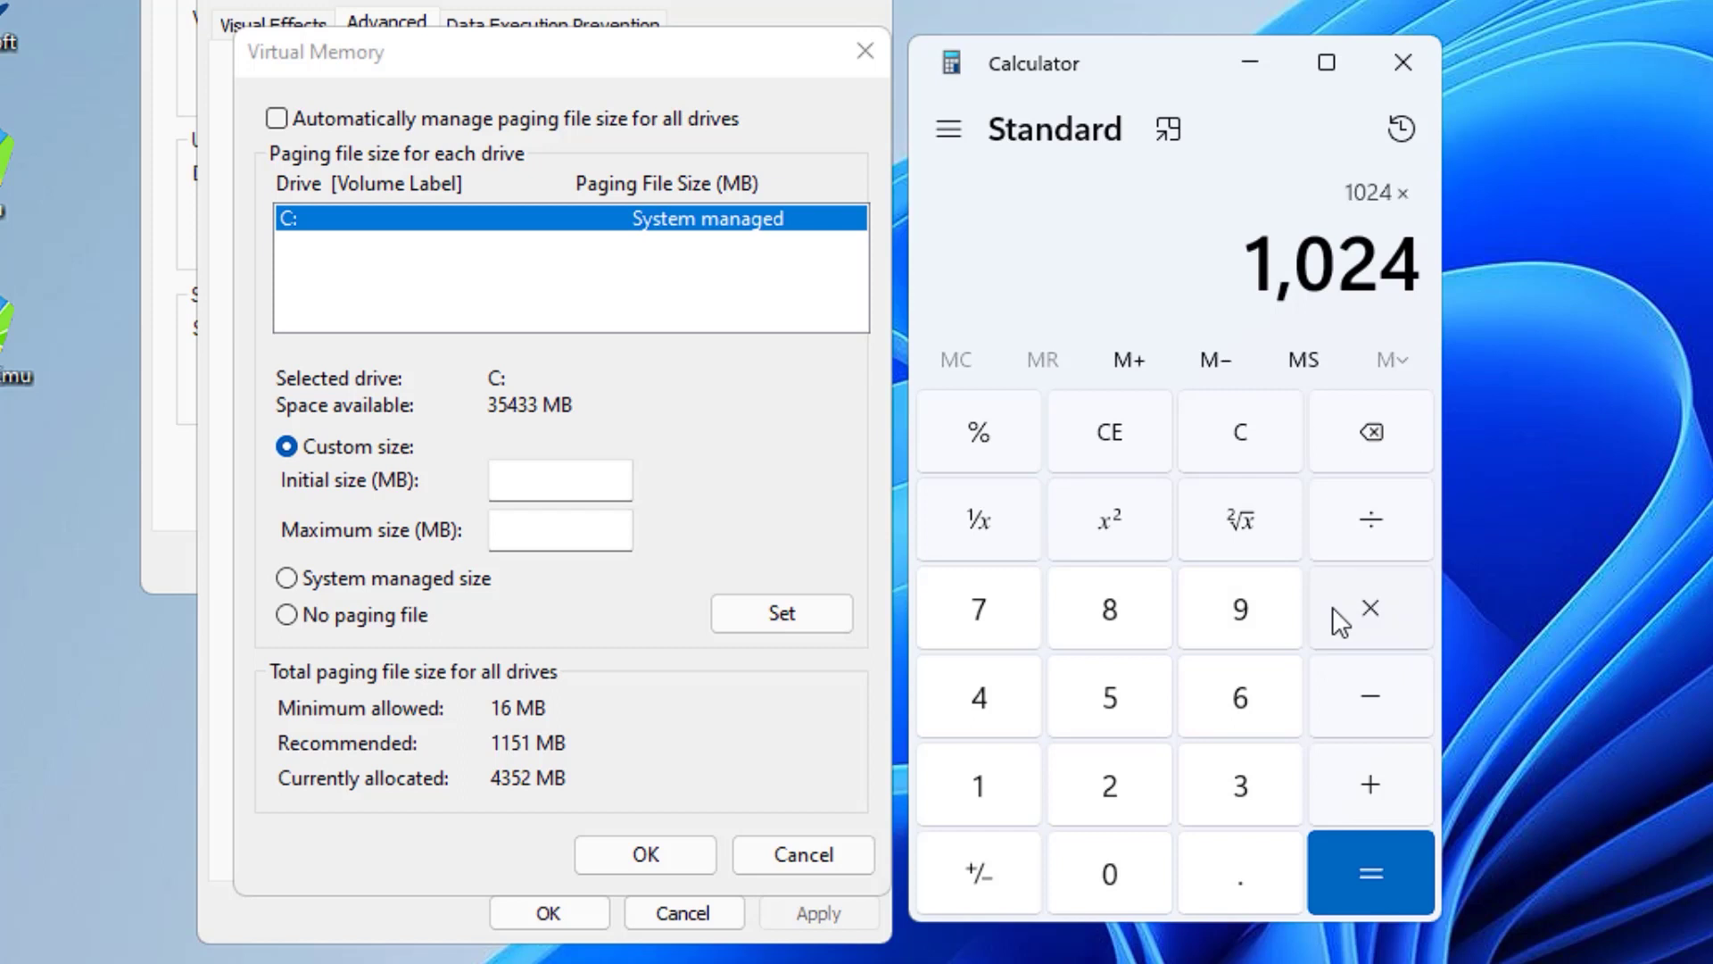
left_click(995, 707)
left_click(1378, 867)
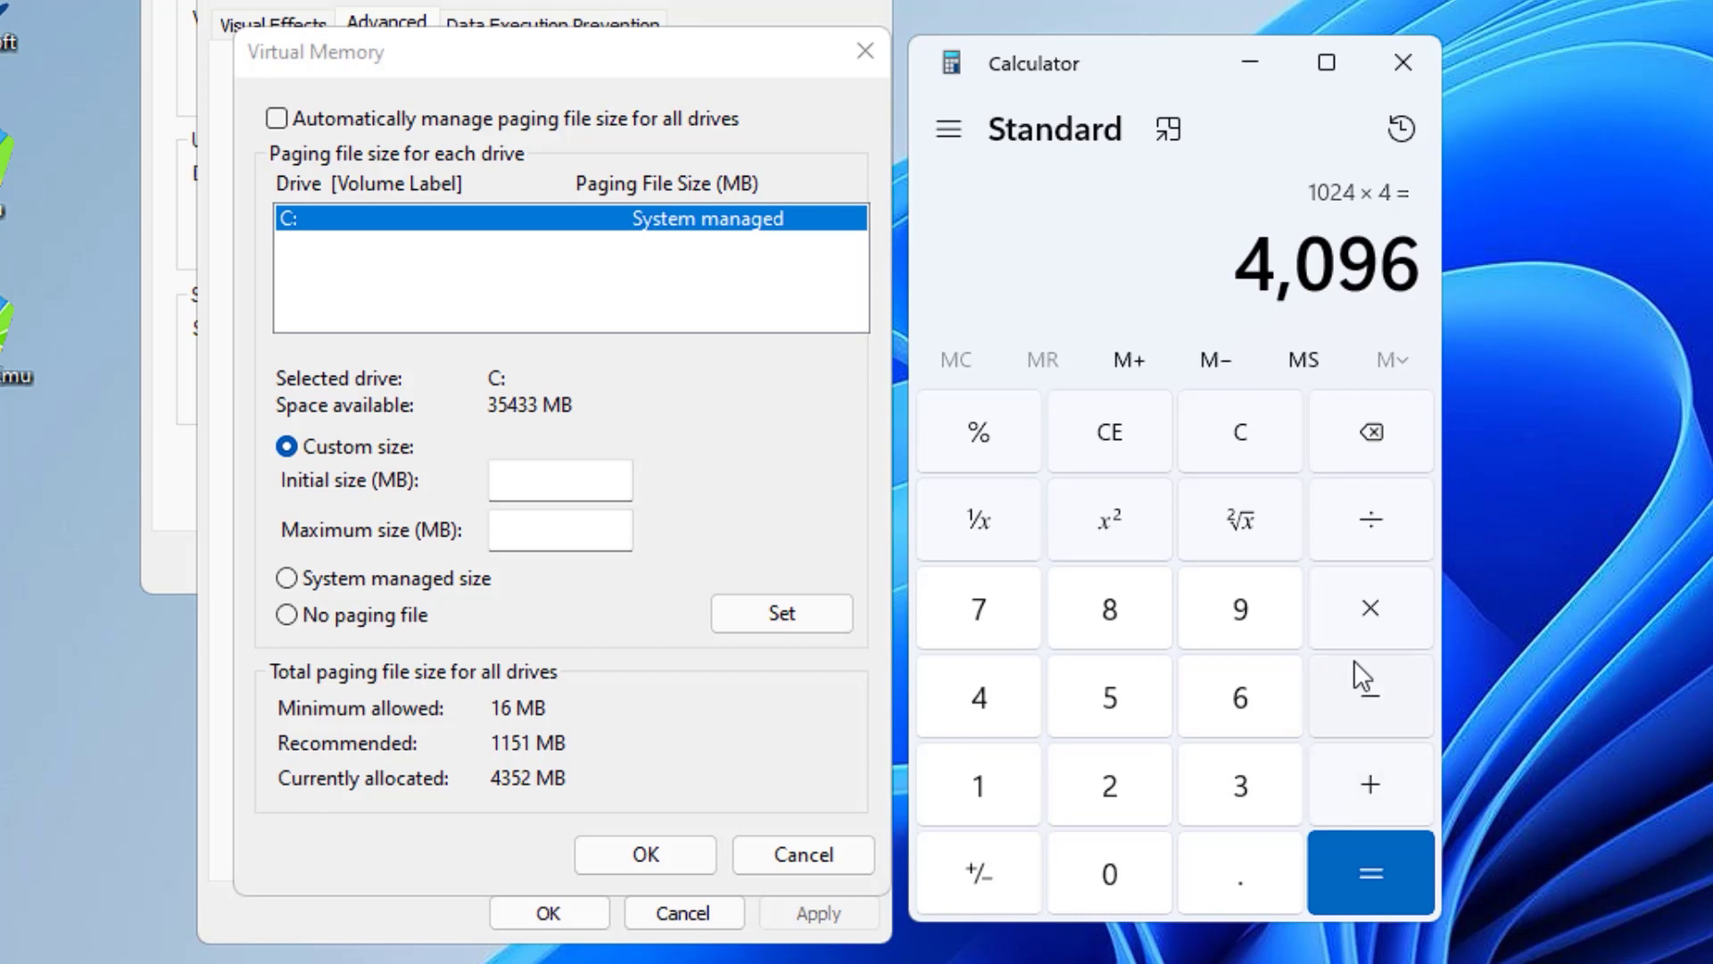
Step: Multiply 4096 by 1.5 to get 6,144 and enter it as the initial size
left_click(1367, 603)
left_click(977, 791)
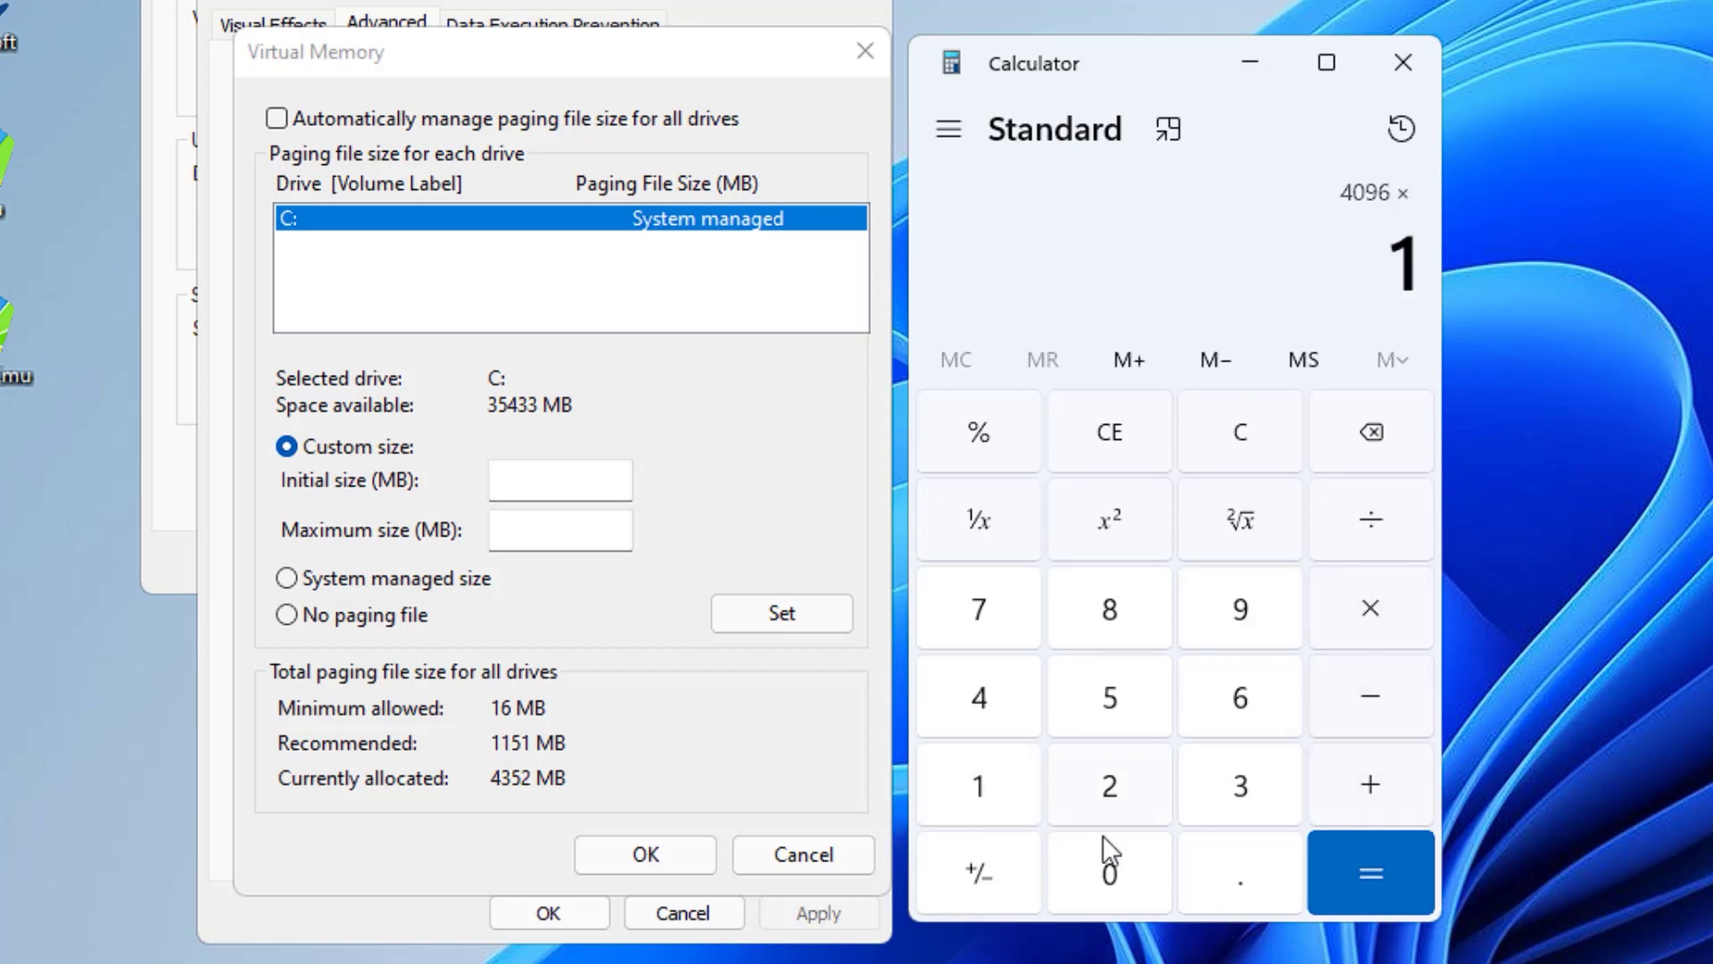
left_click(1206, 877)
left_click(1169, 705)
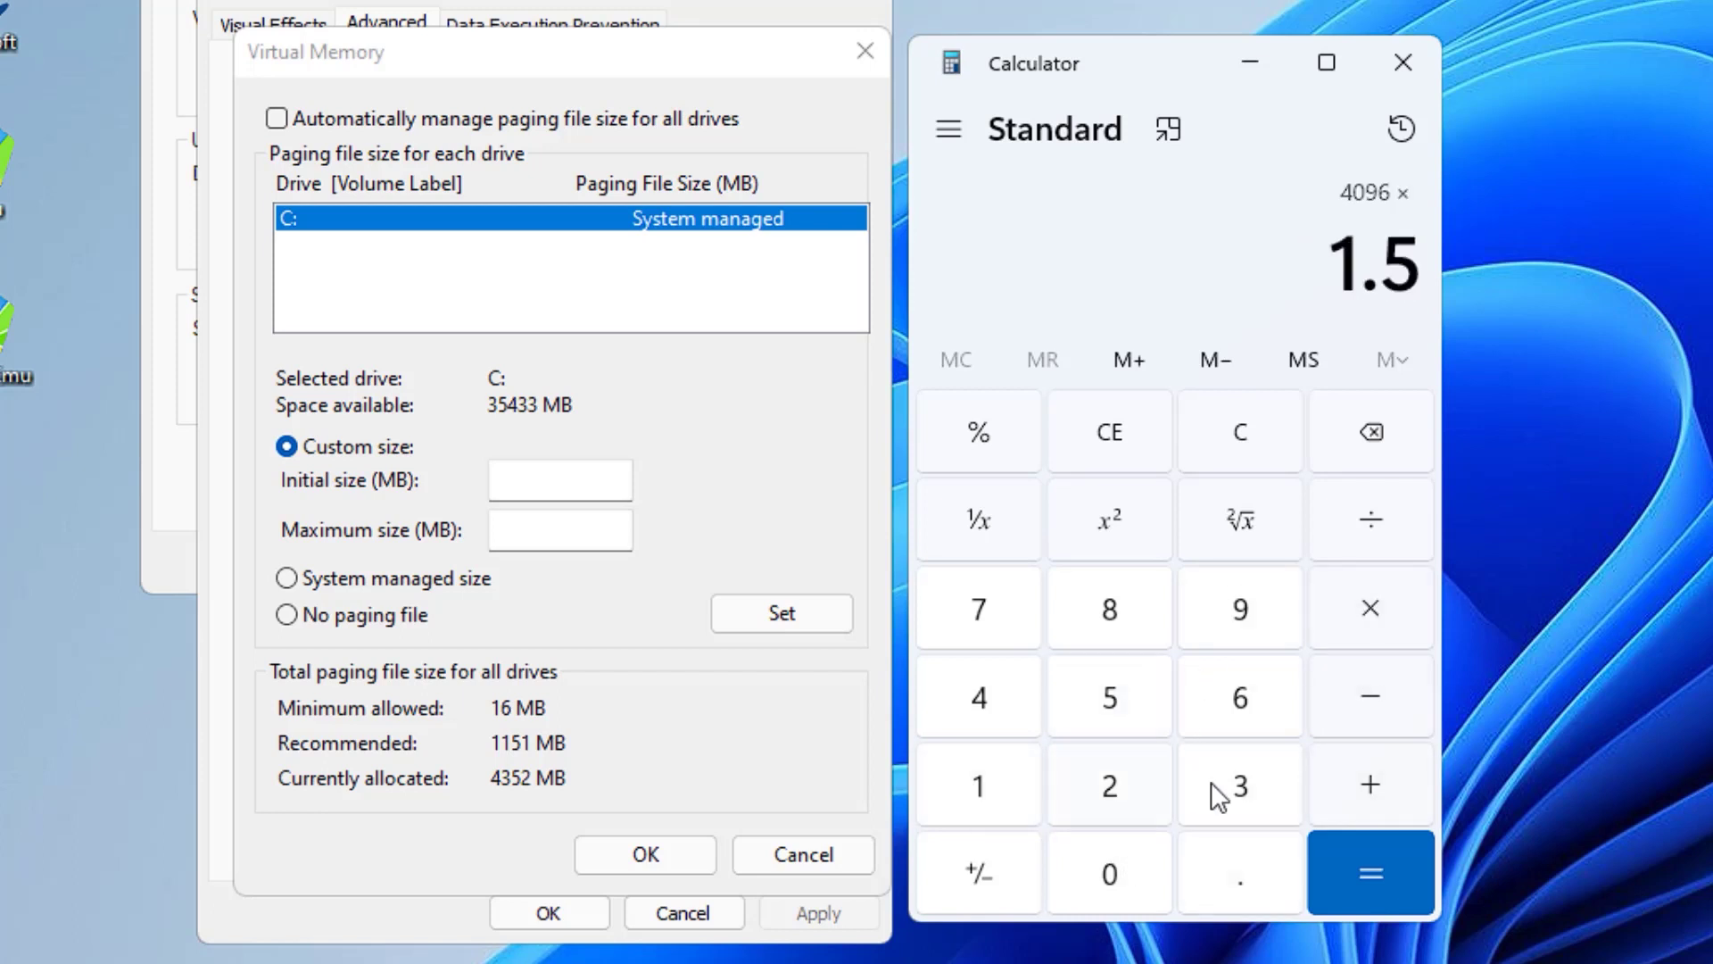
left_click(1356, 883)
left_click(590, 479)
type("6")
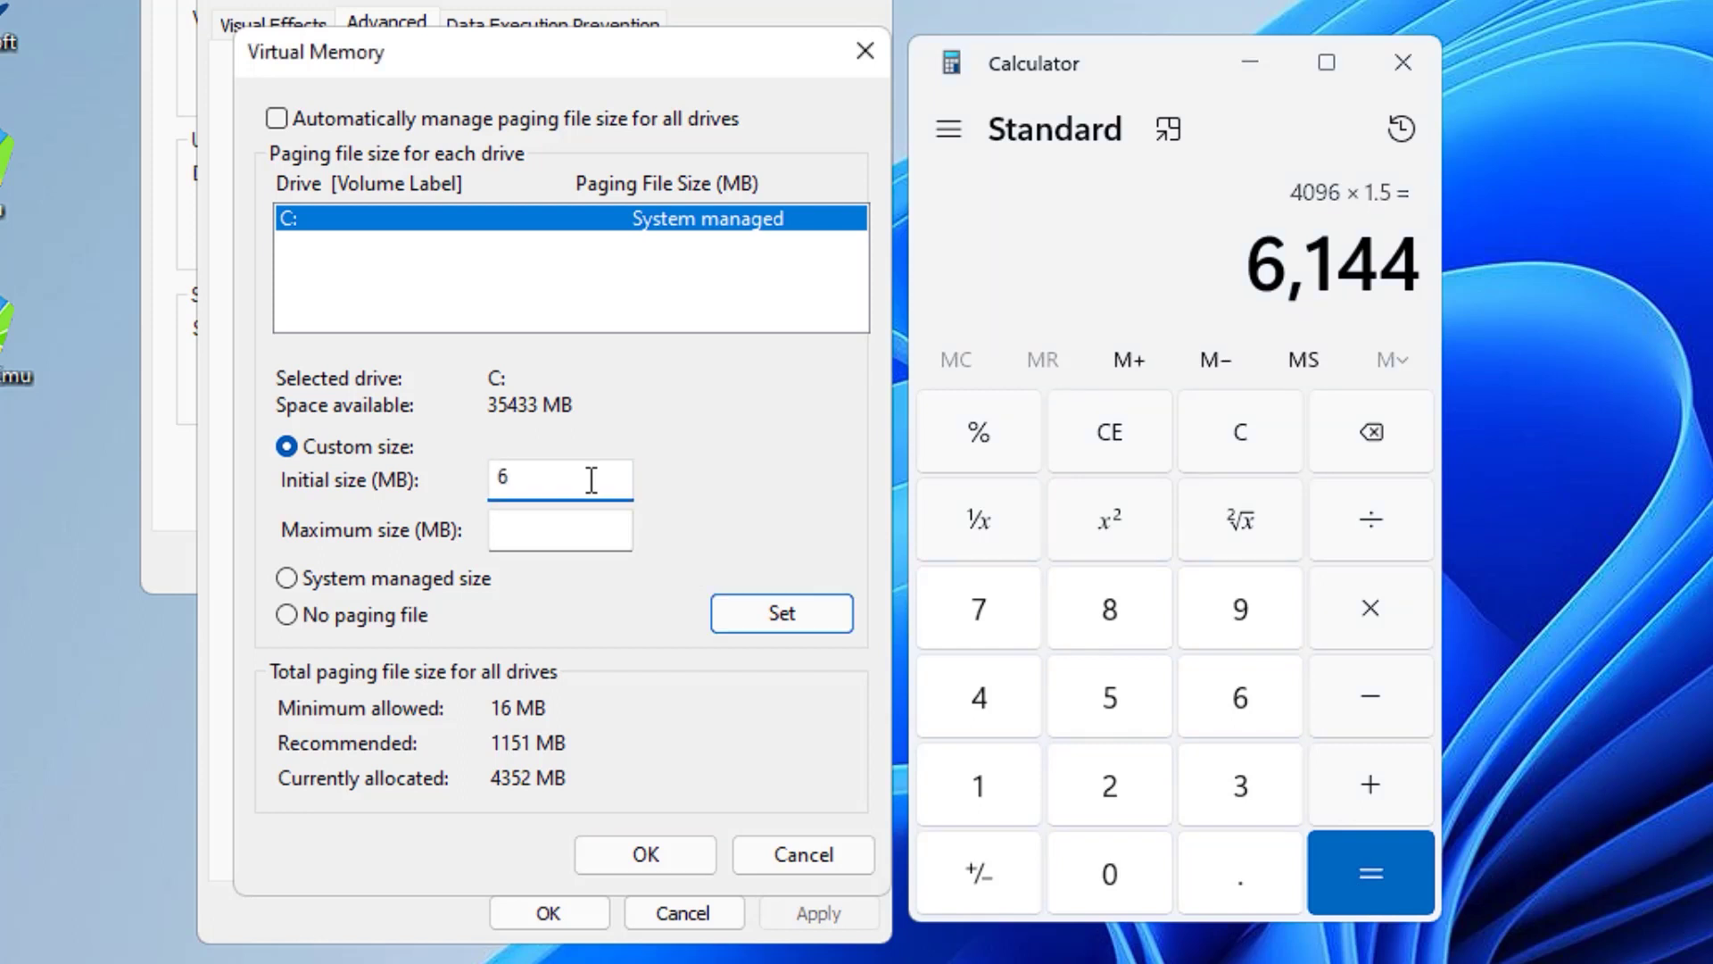
type("144")
Step: Clear Calculator and start a new calculation of 1024 × 4
left_click(579, 518)
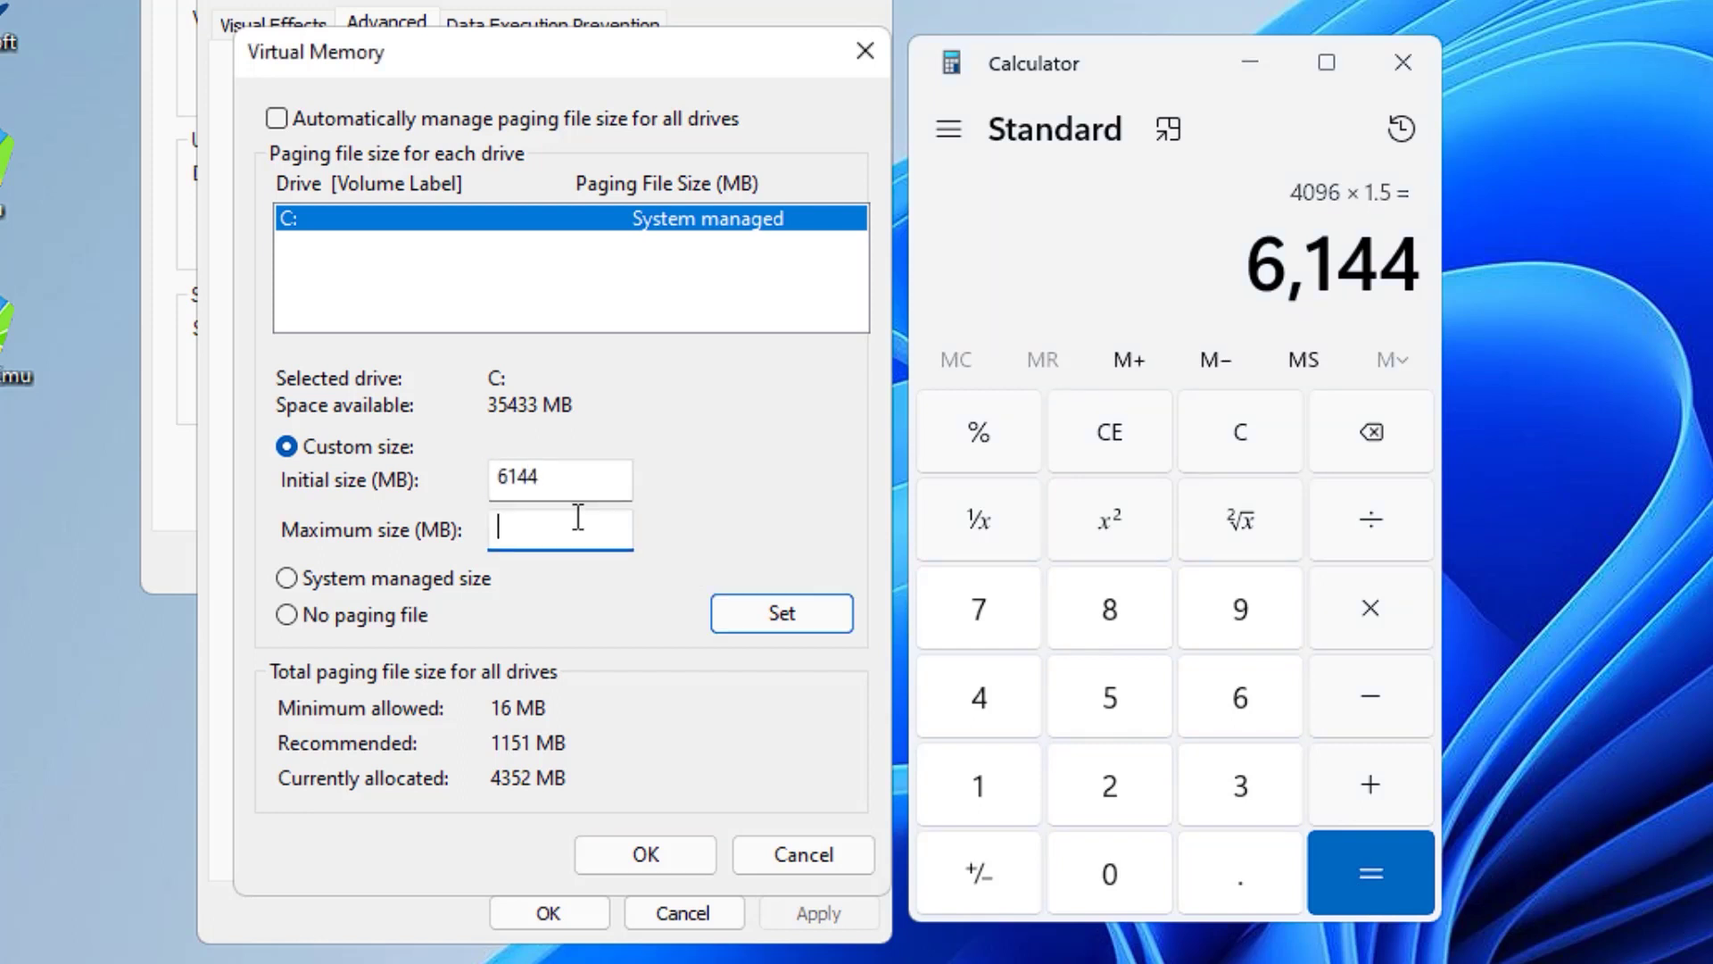
left_click(1101, 448)
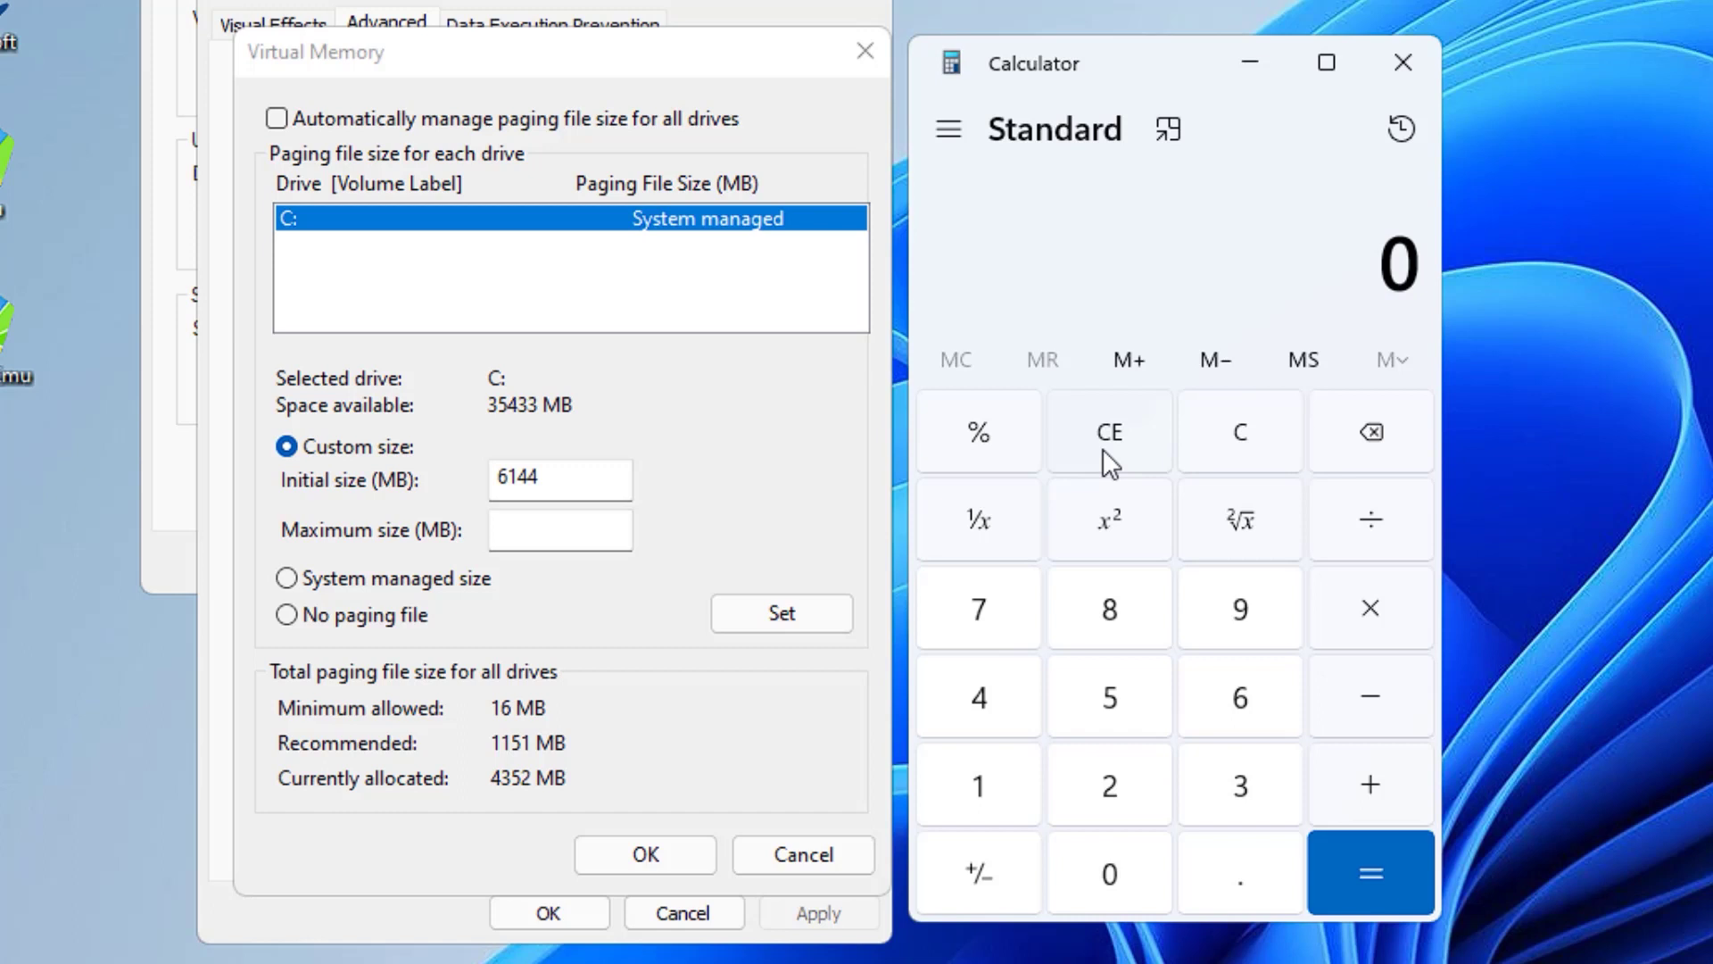
left_click(986, 800)
left_click(1064, 843)
left_click(1109, 786)
left_click(1013, 697)
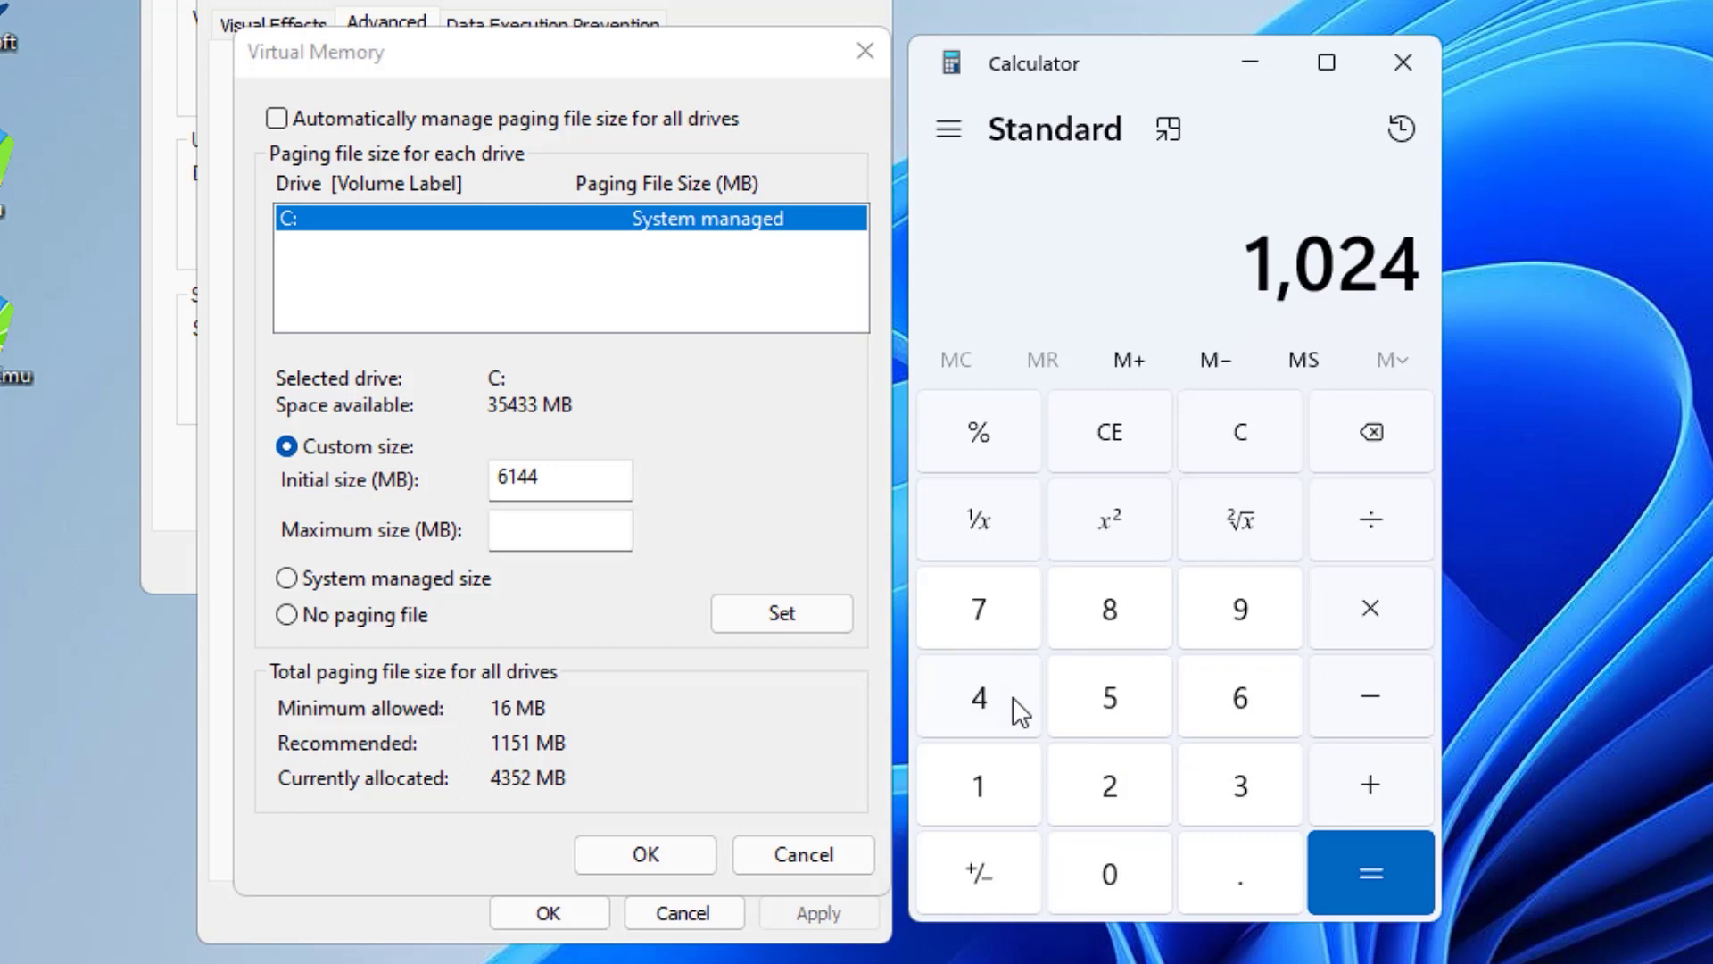
left_click(1365, 616)
left_click(992, 699)
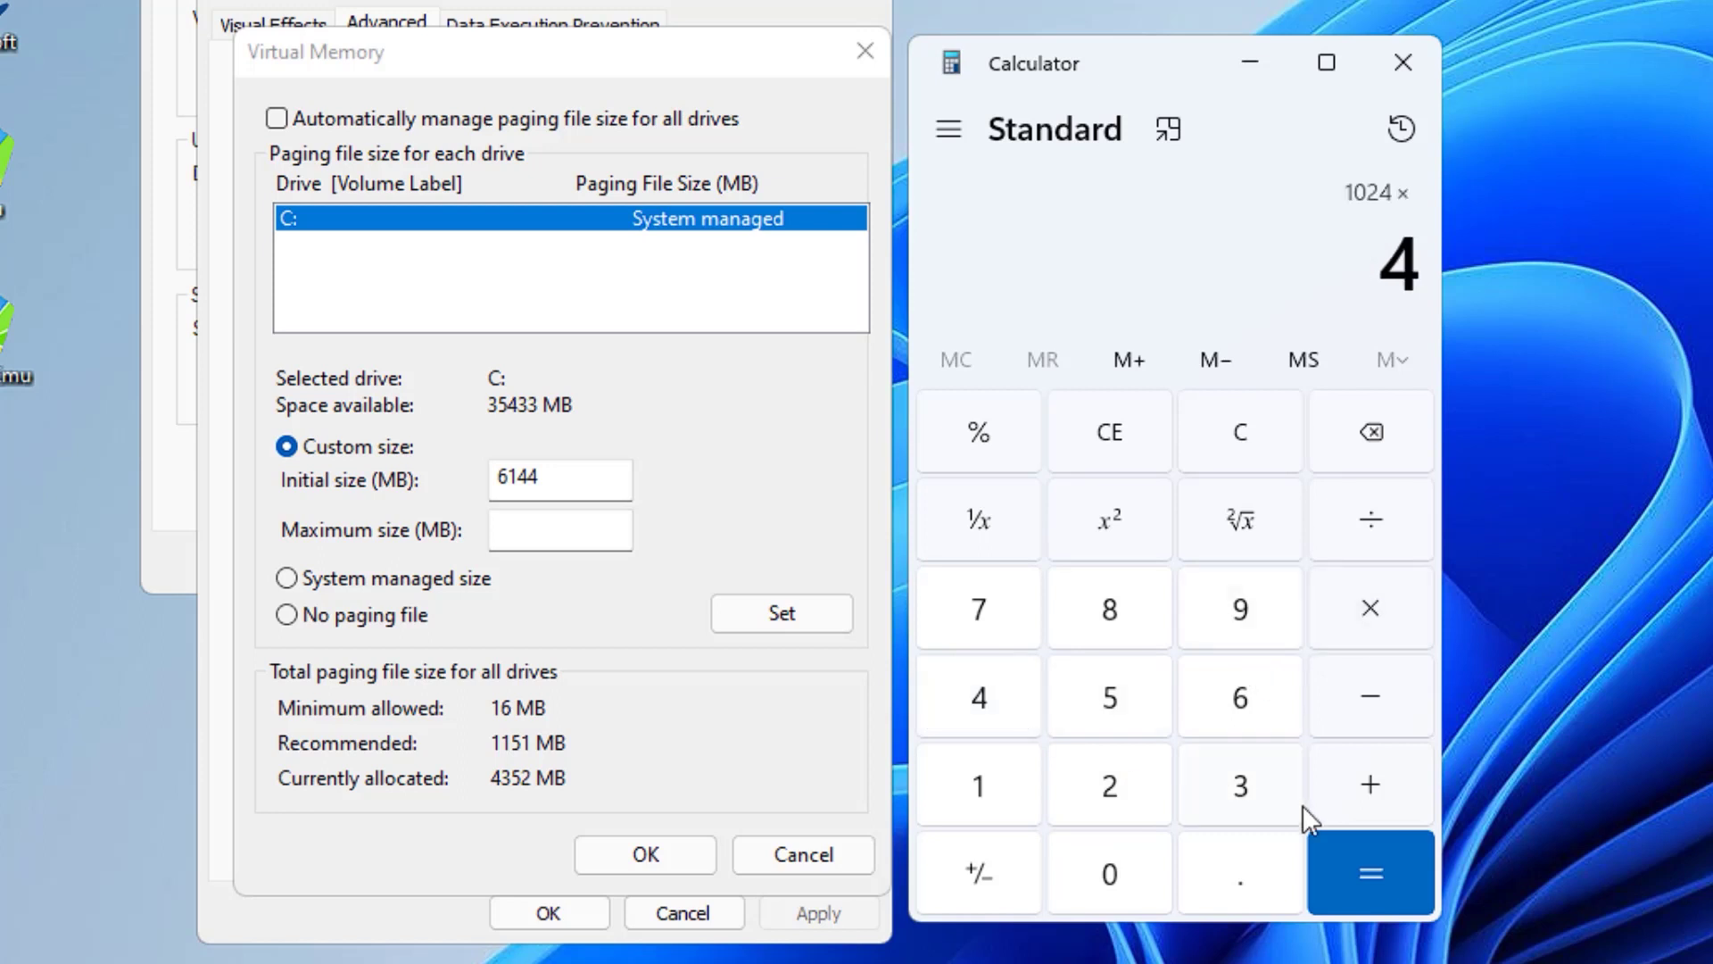
Step: Multiply 4096 by 3, enter 12288 MB as the maximum size, and confirm
left_click(1334, 619)
left_click(1271, 786)
left_click(1348, 878)
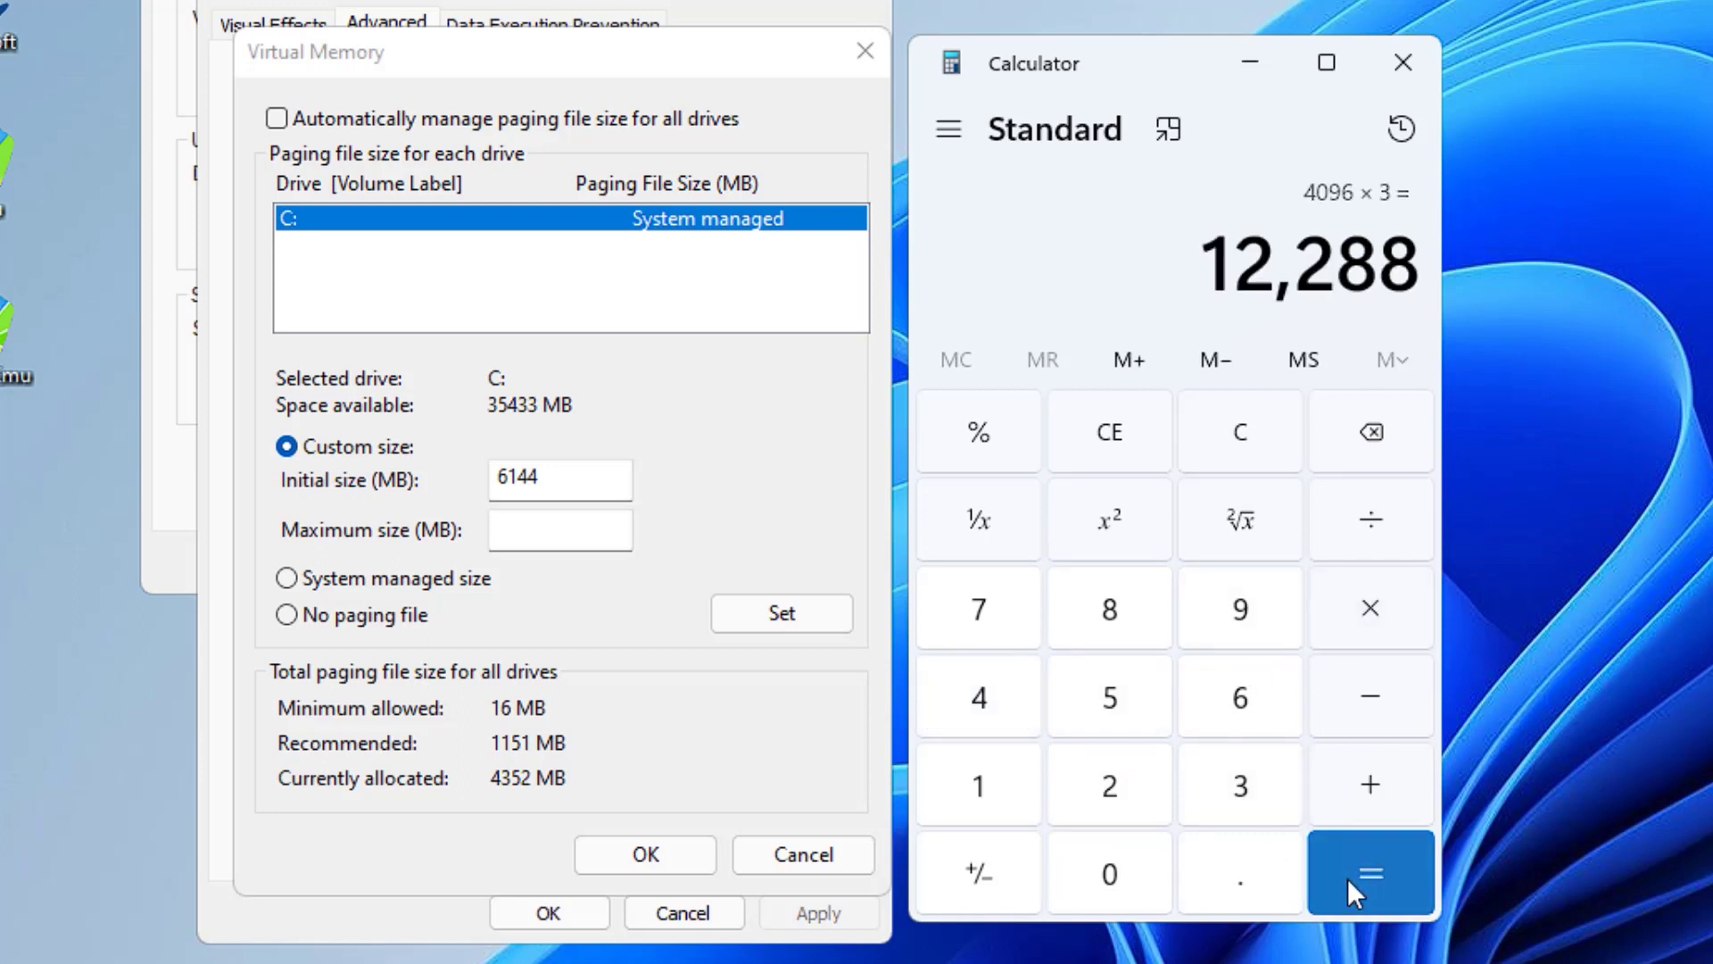
left_click(557, 520)
type("1228")
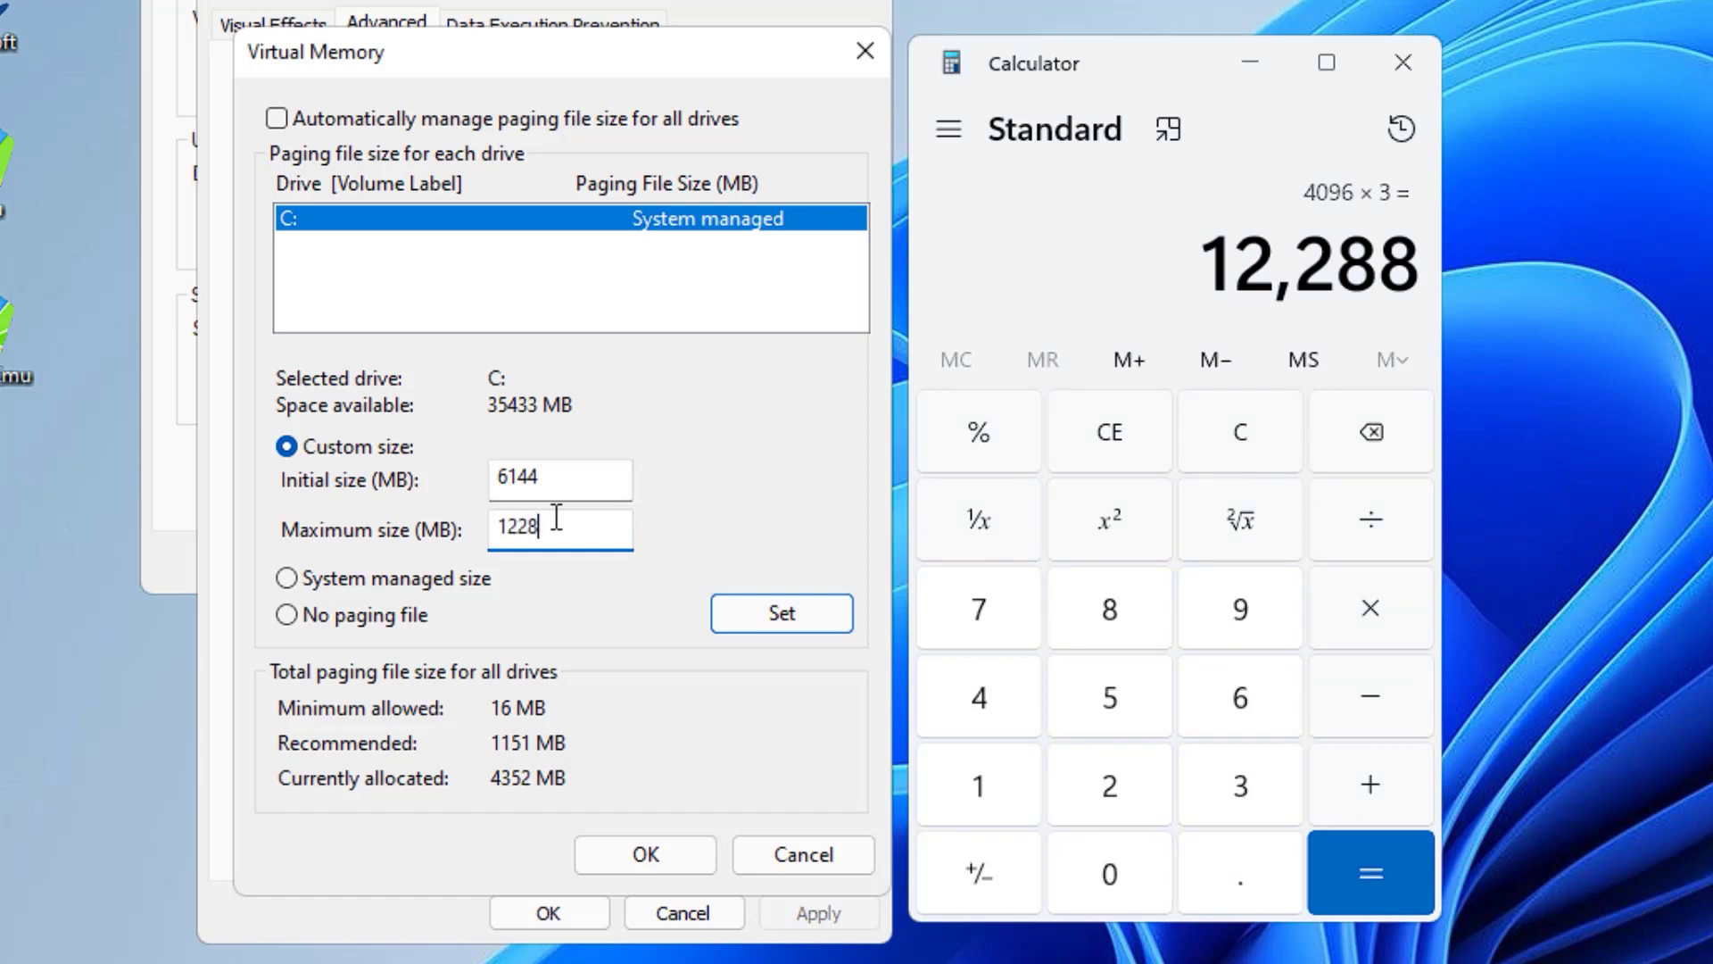
type("8")
left_click(644, 843)
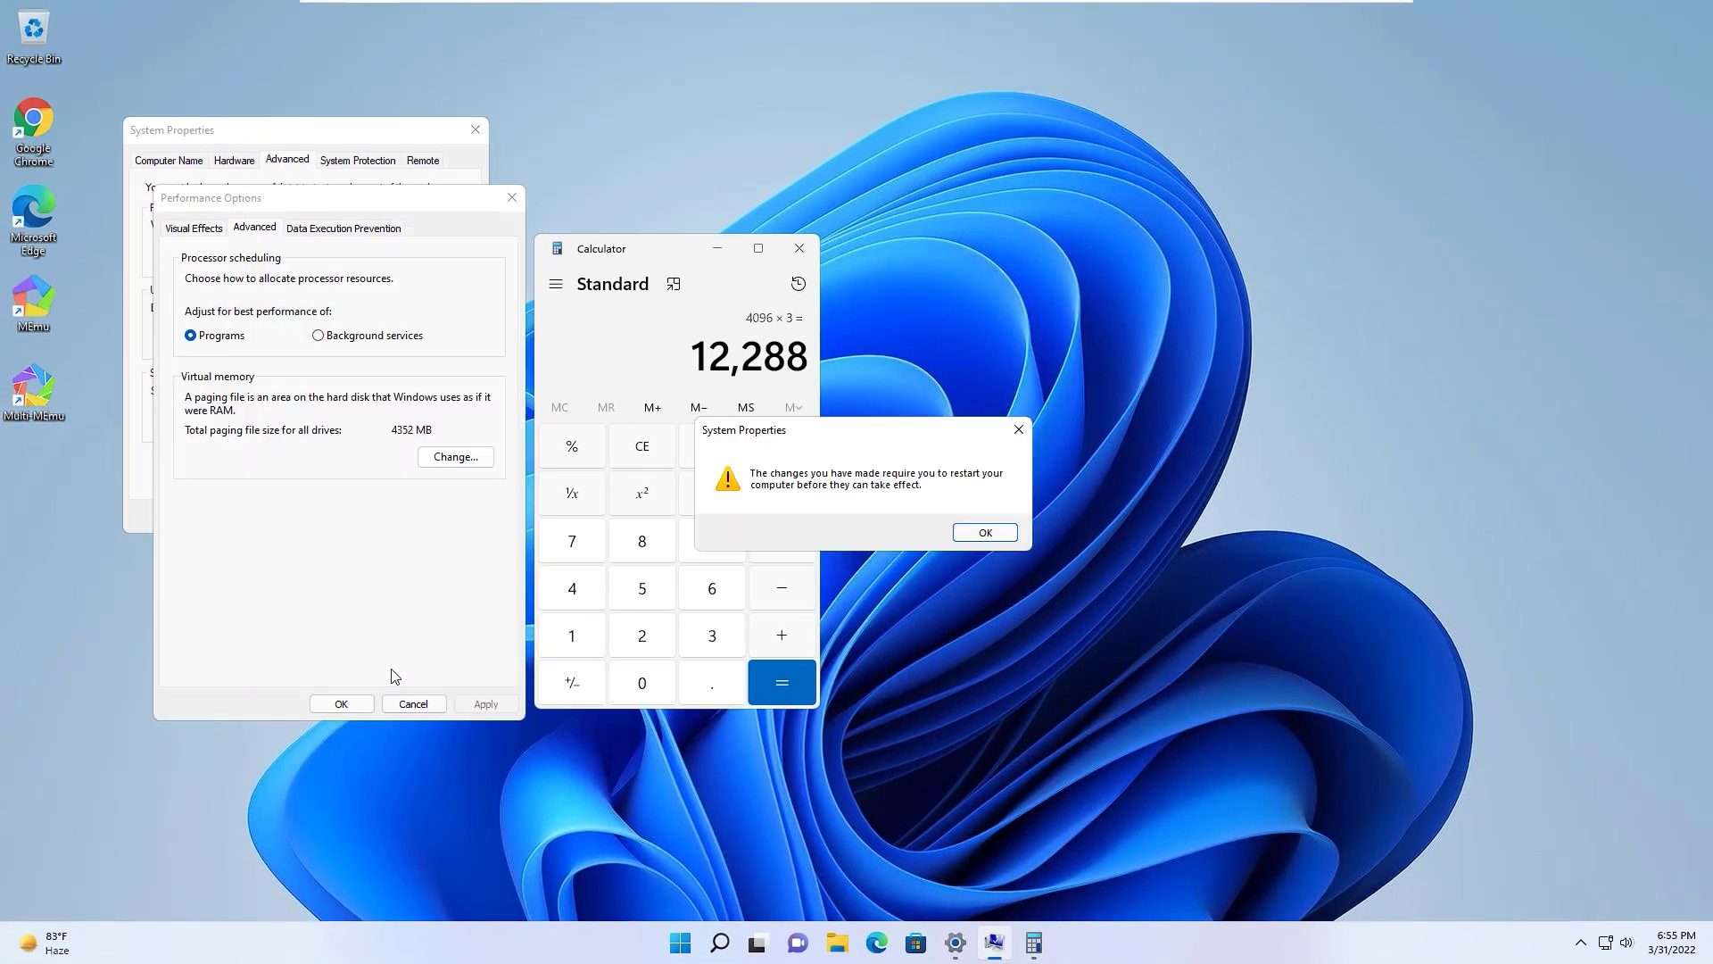
Step: Acknowledge the restart notice and close Performance Options, keeping the changes
left_click(967, 537)
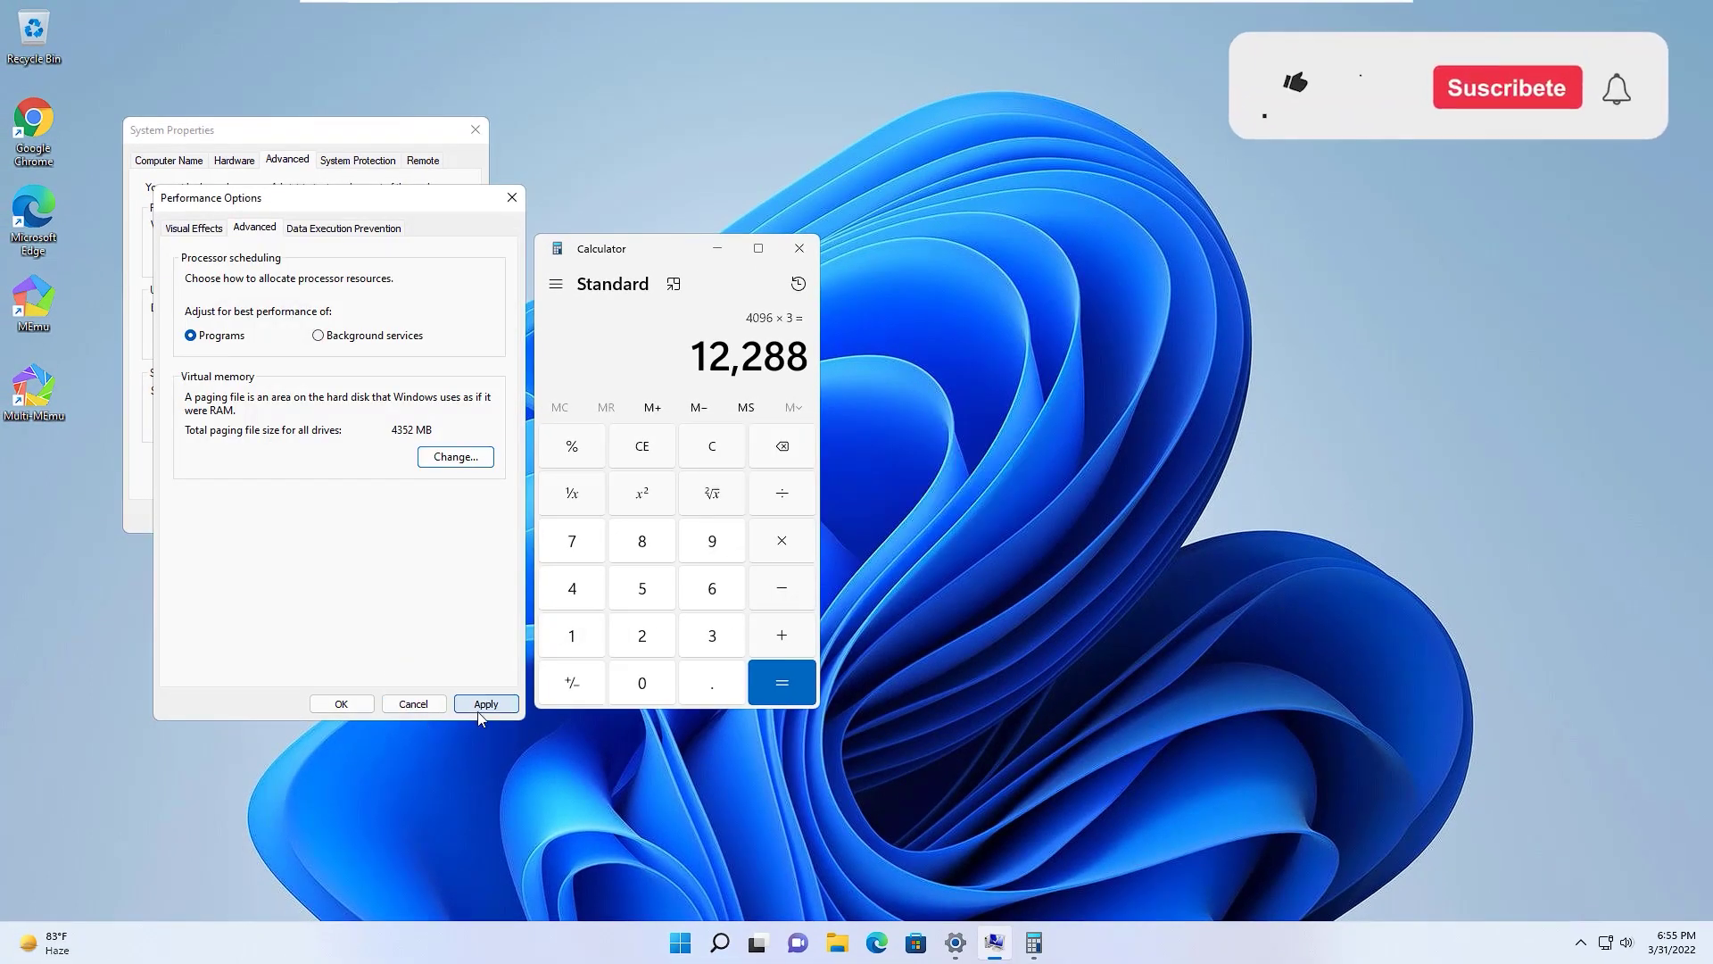
left_click(342, 704)
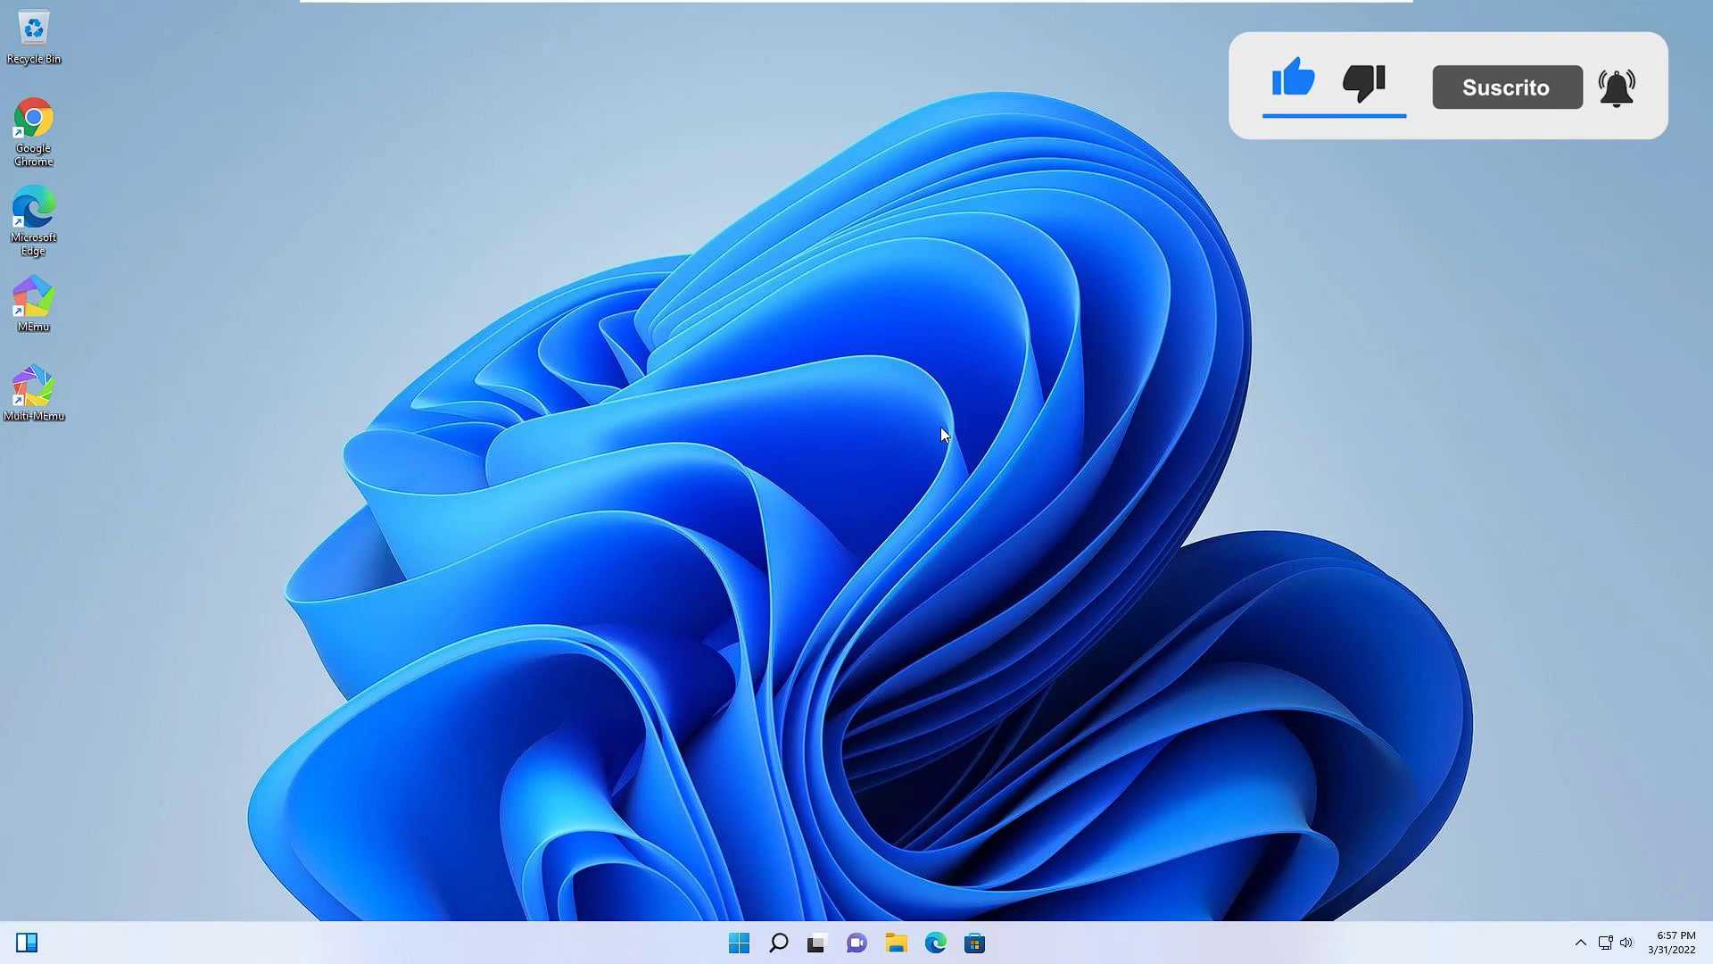
Step: Reopen Settings and go to the Storage page for Local Disk (C:)
left_click(747, 943)
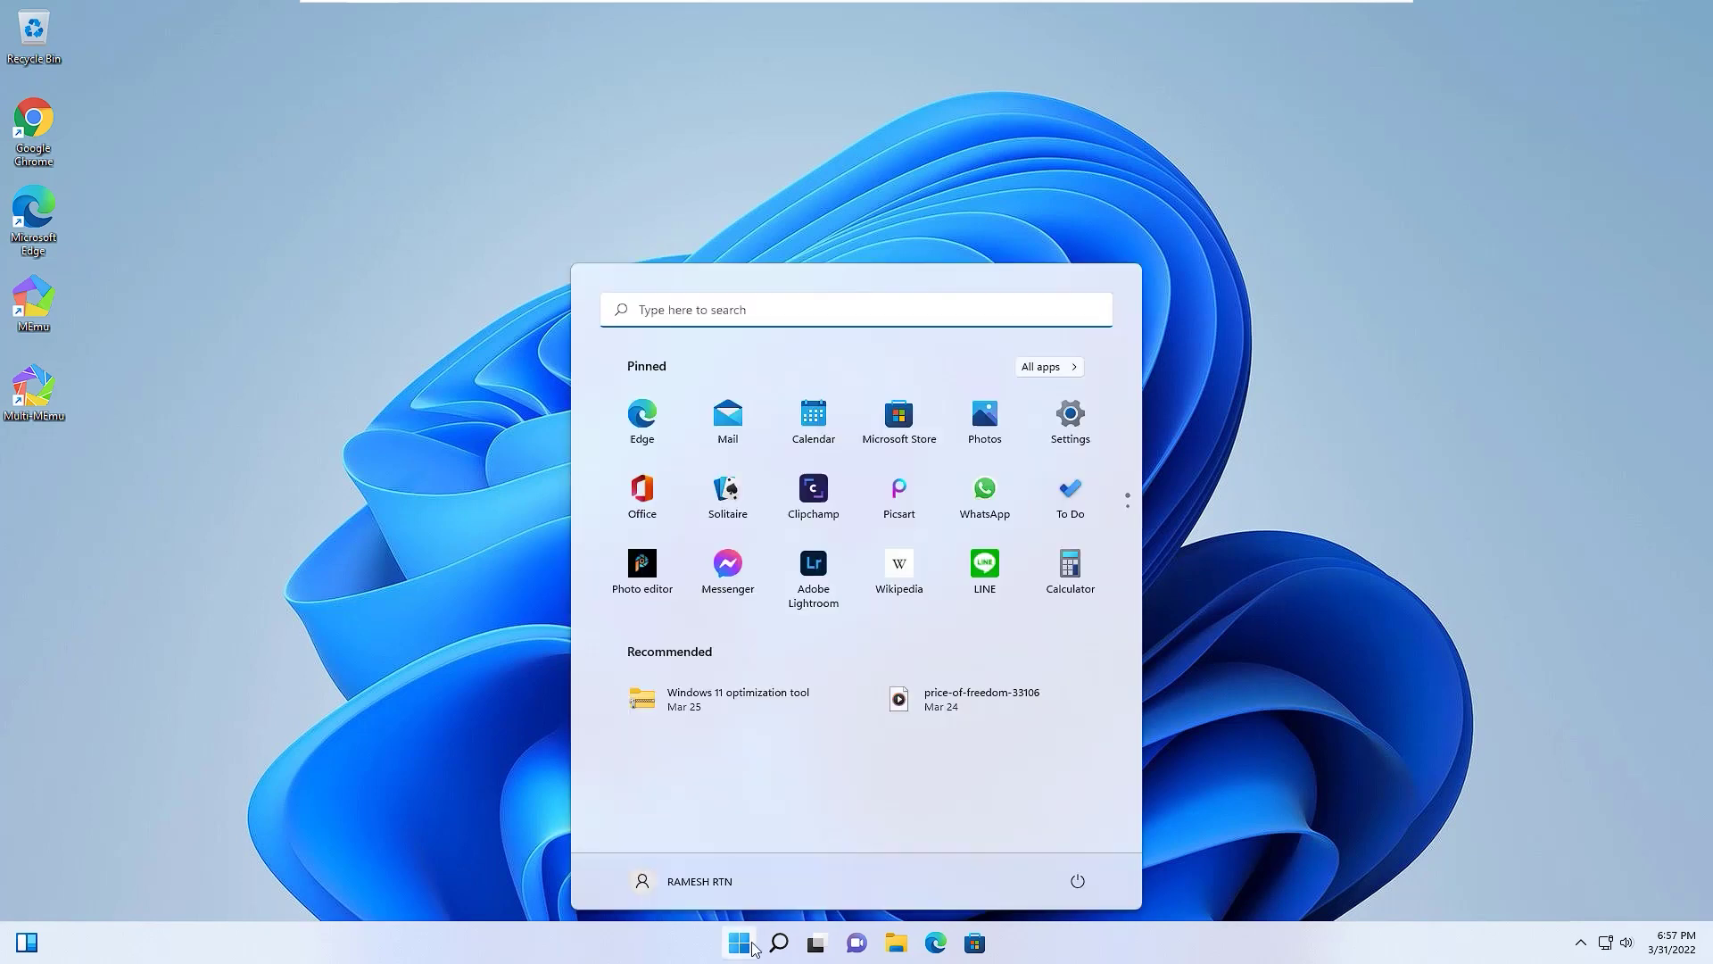
left_click(1047, 447)
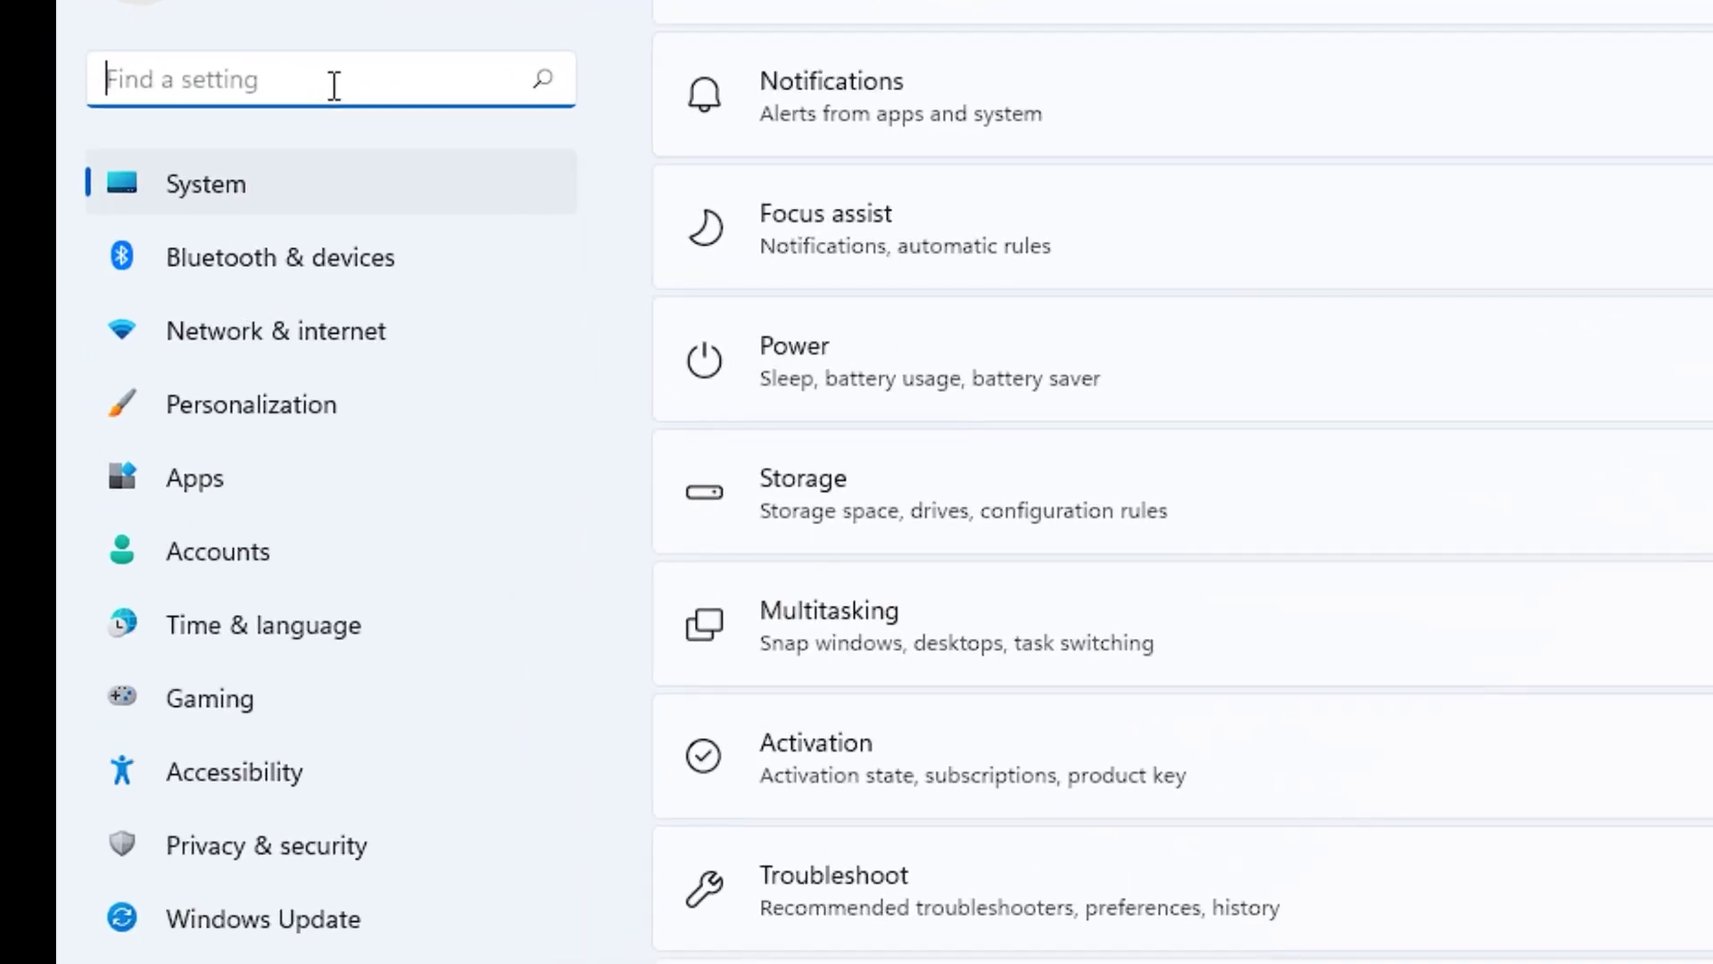
type("storage")
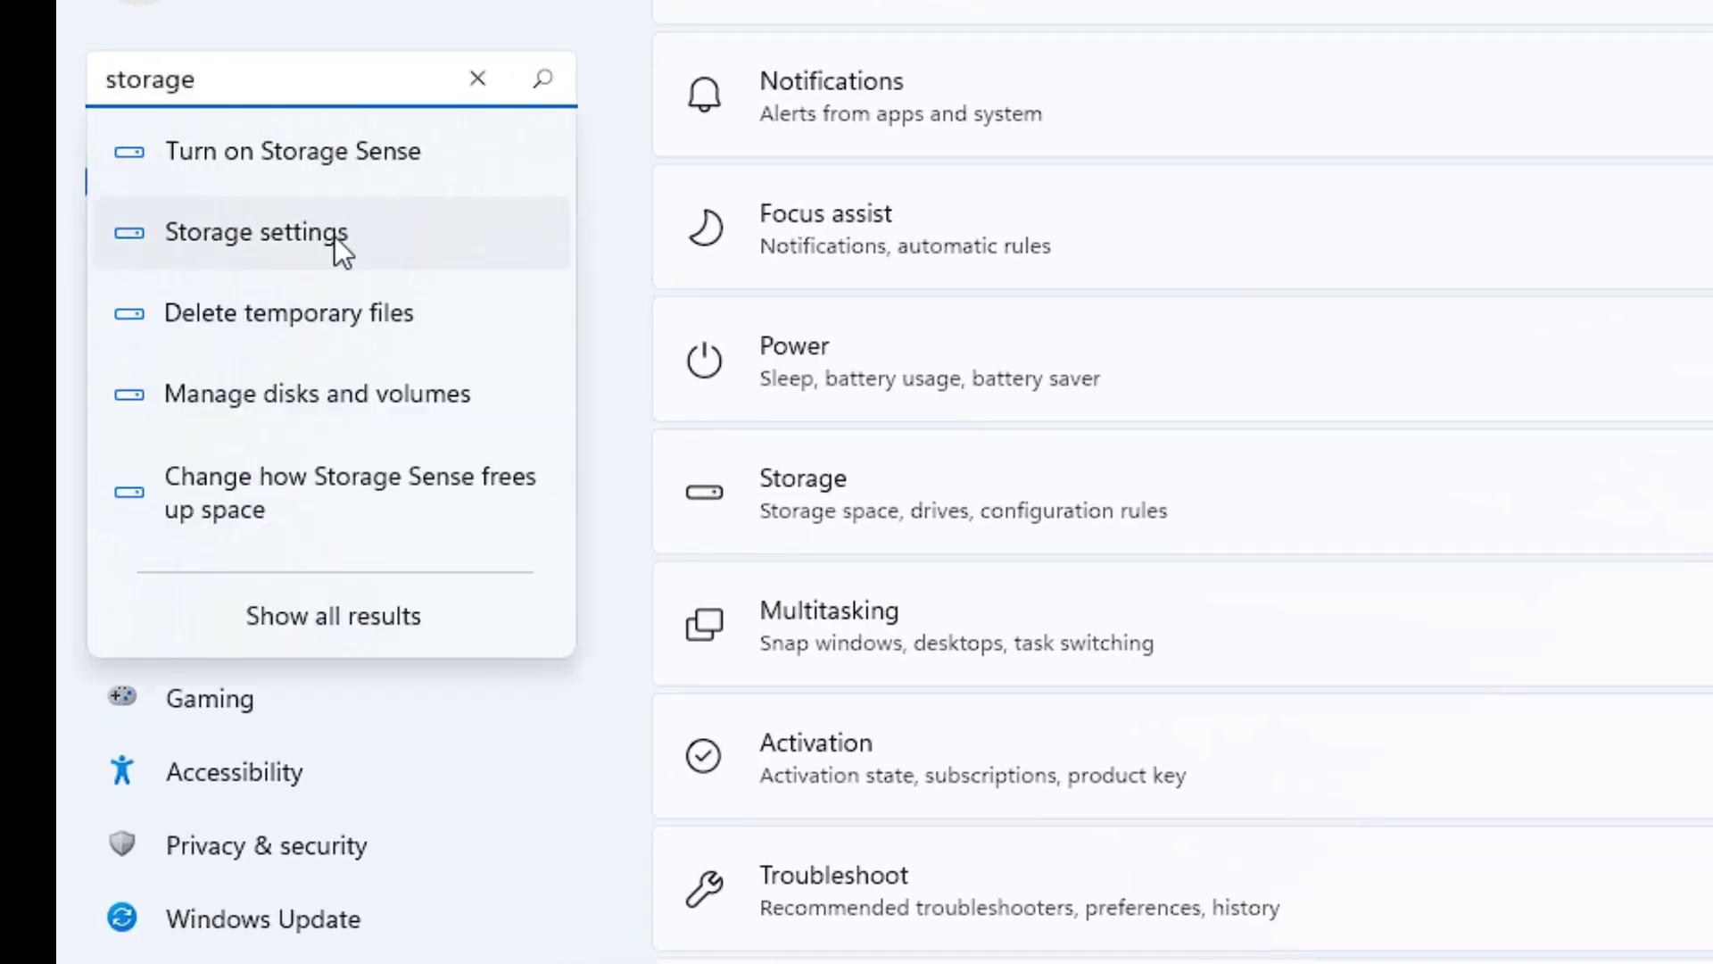
left_click(334, 237)
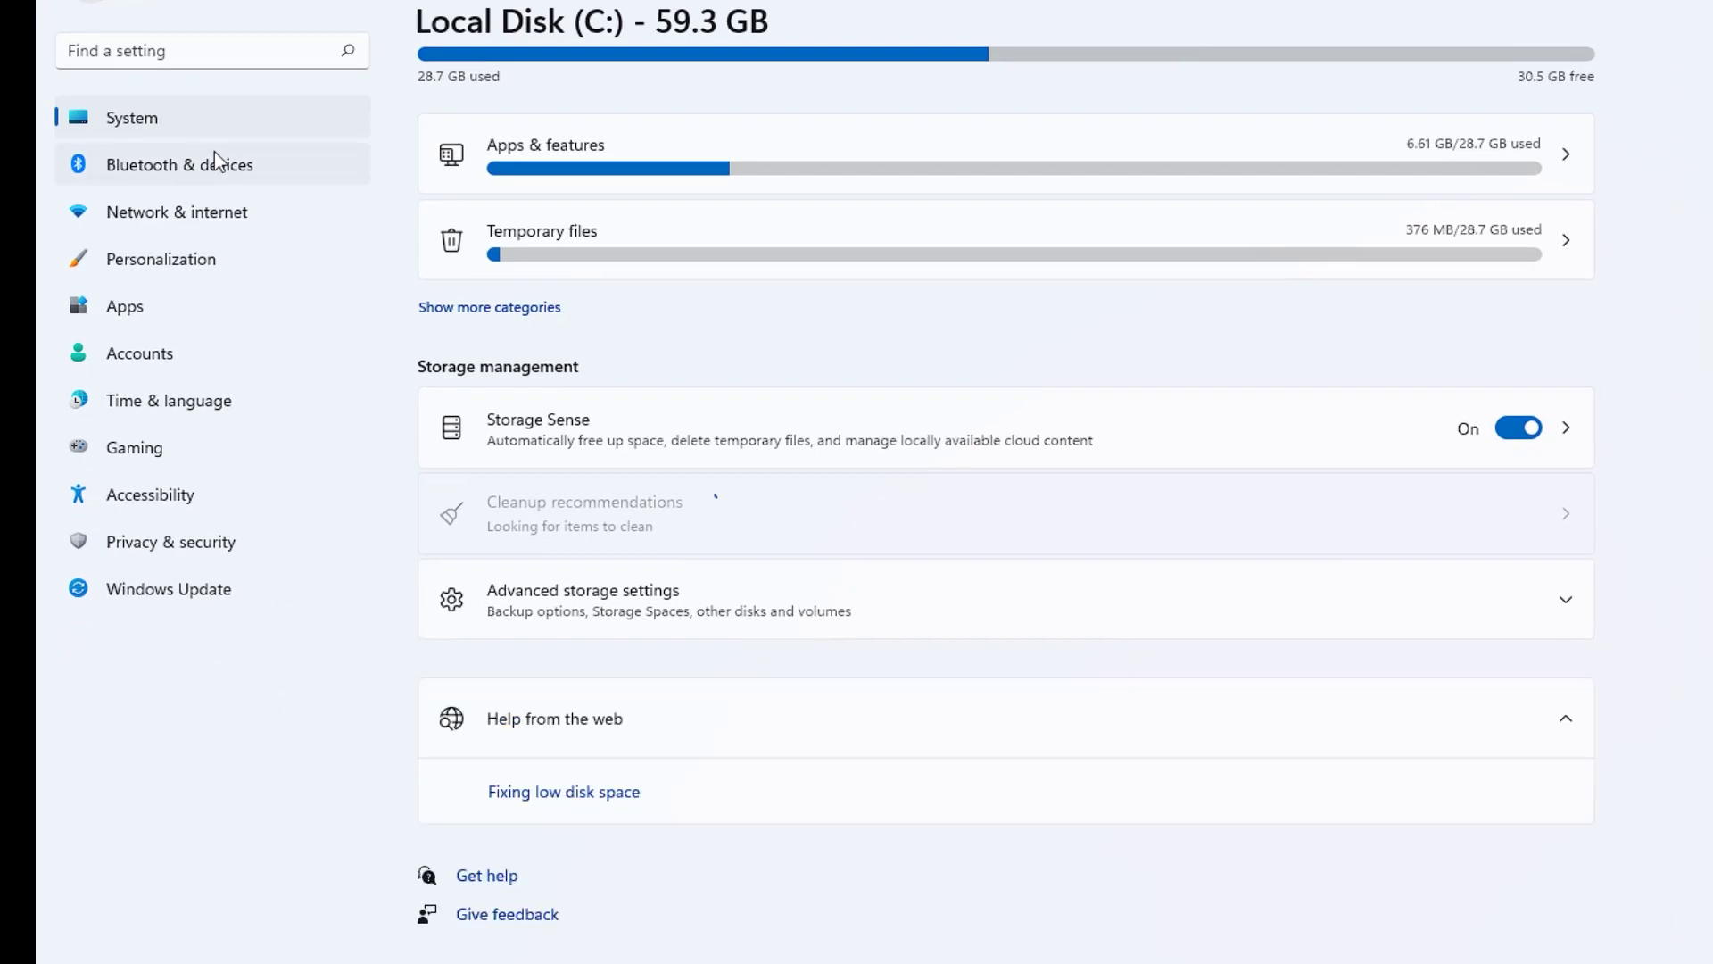
Step: Go through Advanced storage settings and Local Disk (C:) to the System & reserved breakdown
left_click(515, 606)
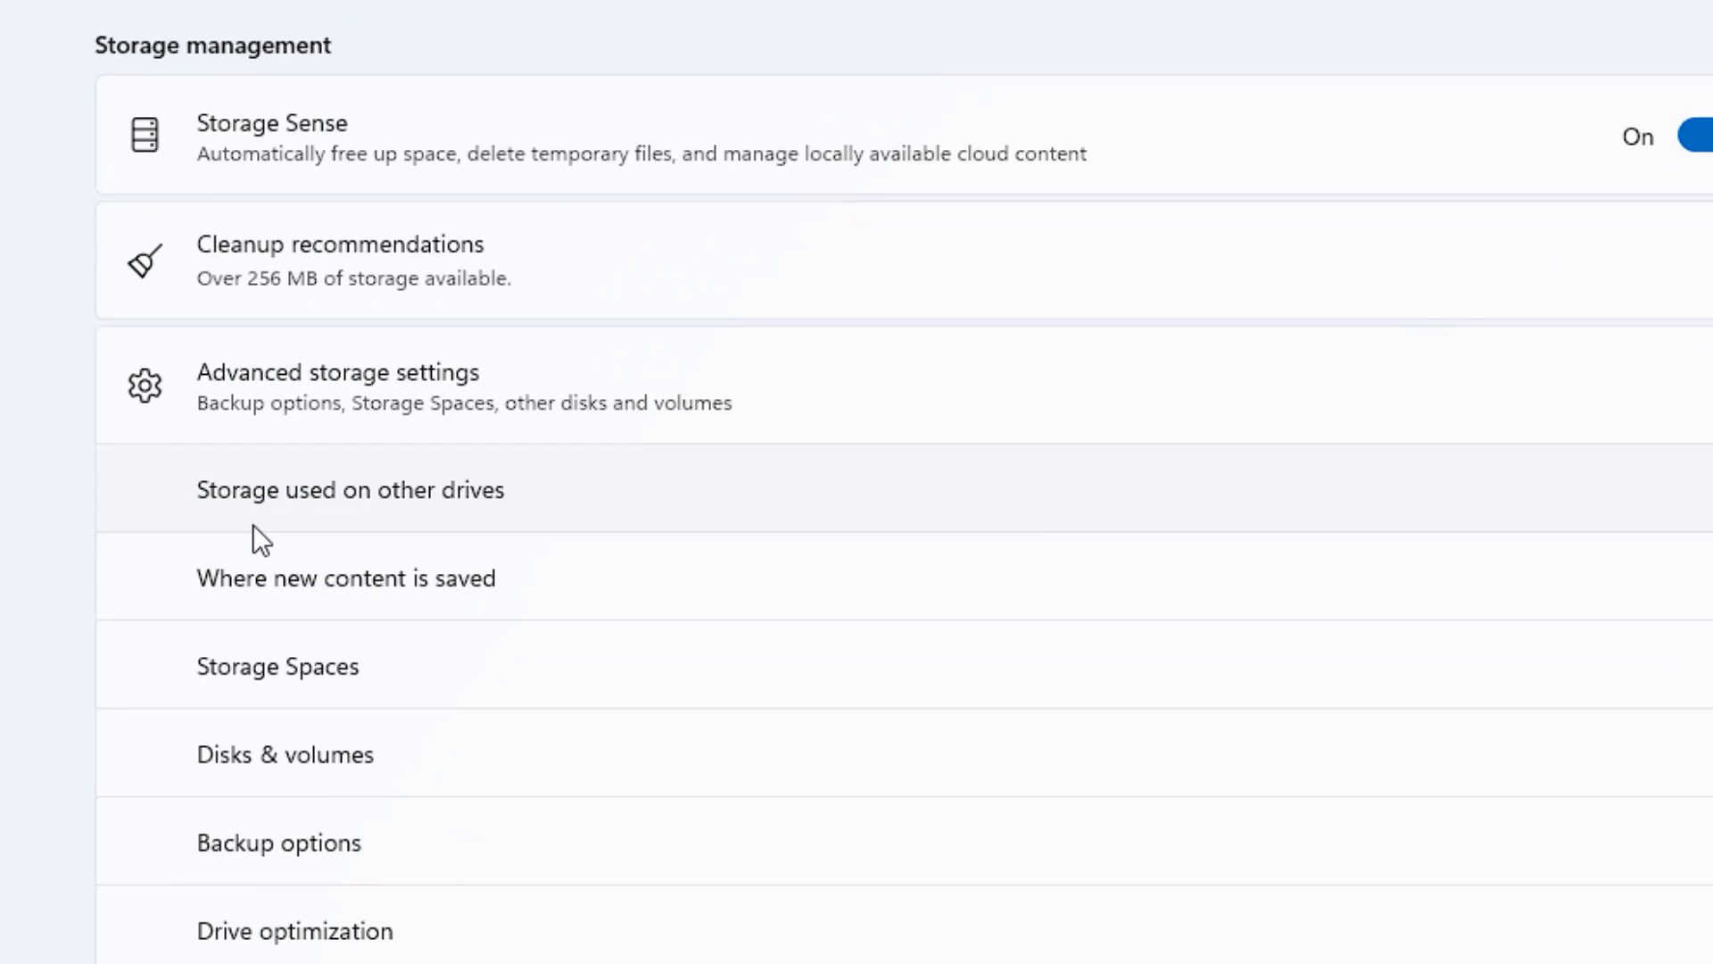
left_click(253, 526)
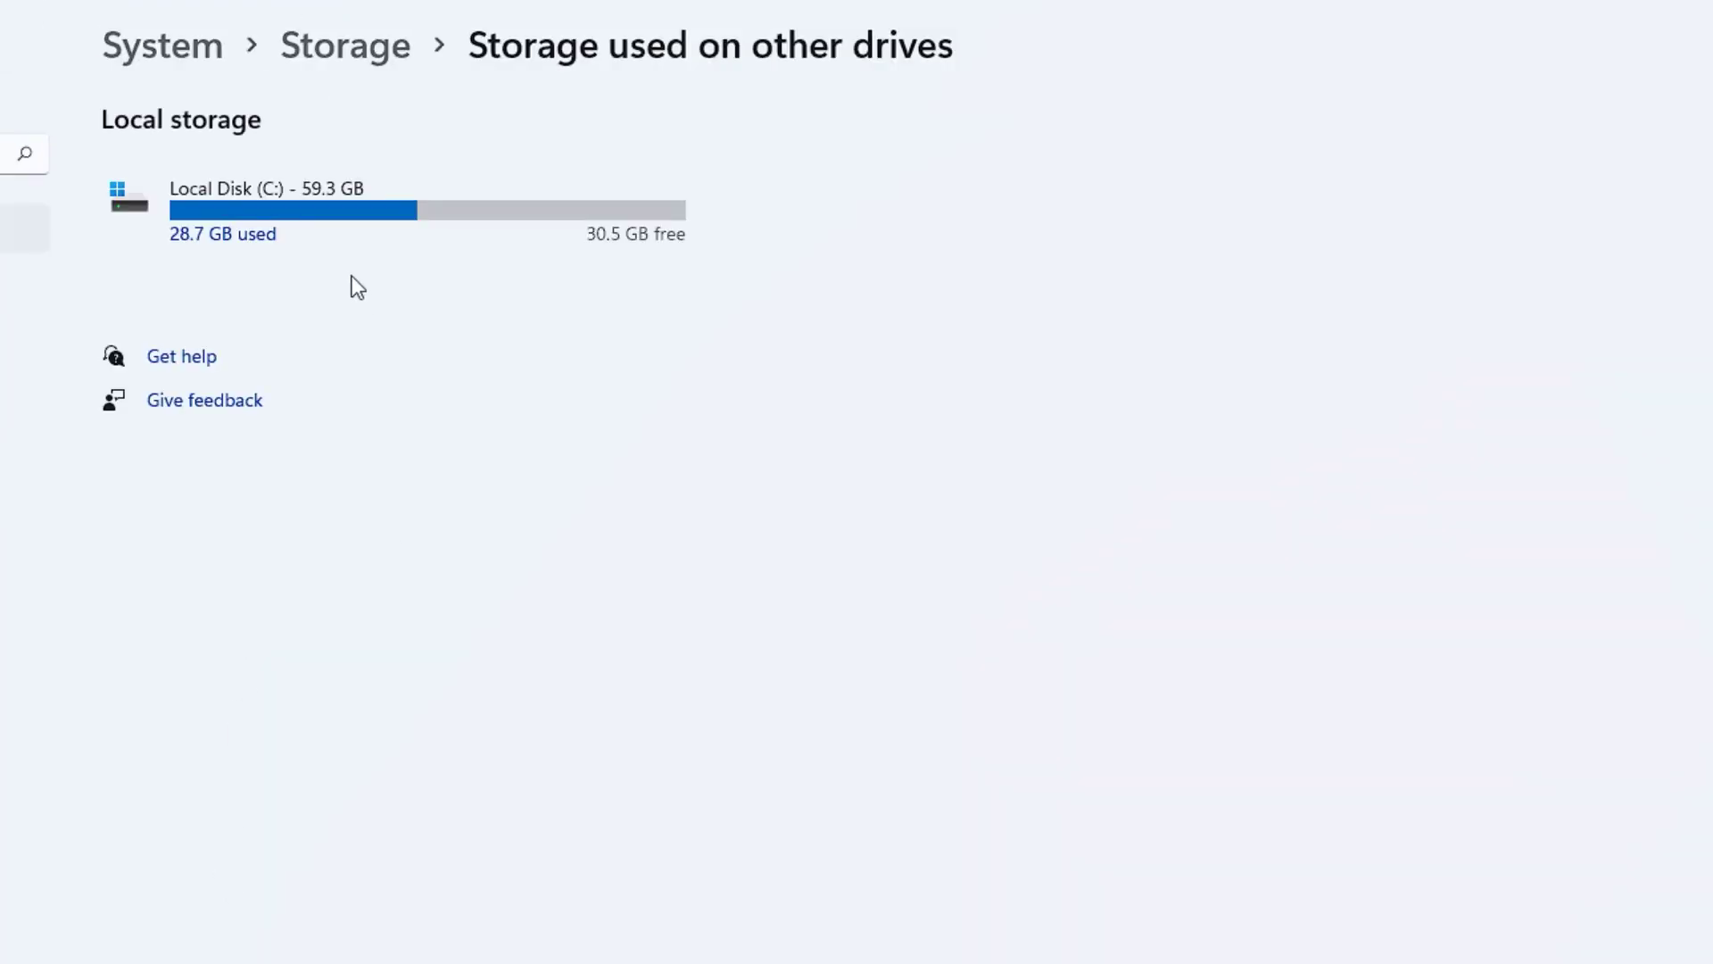
left_click(353, 237)
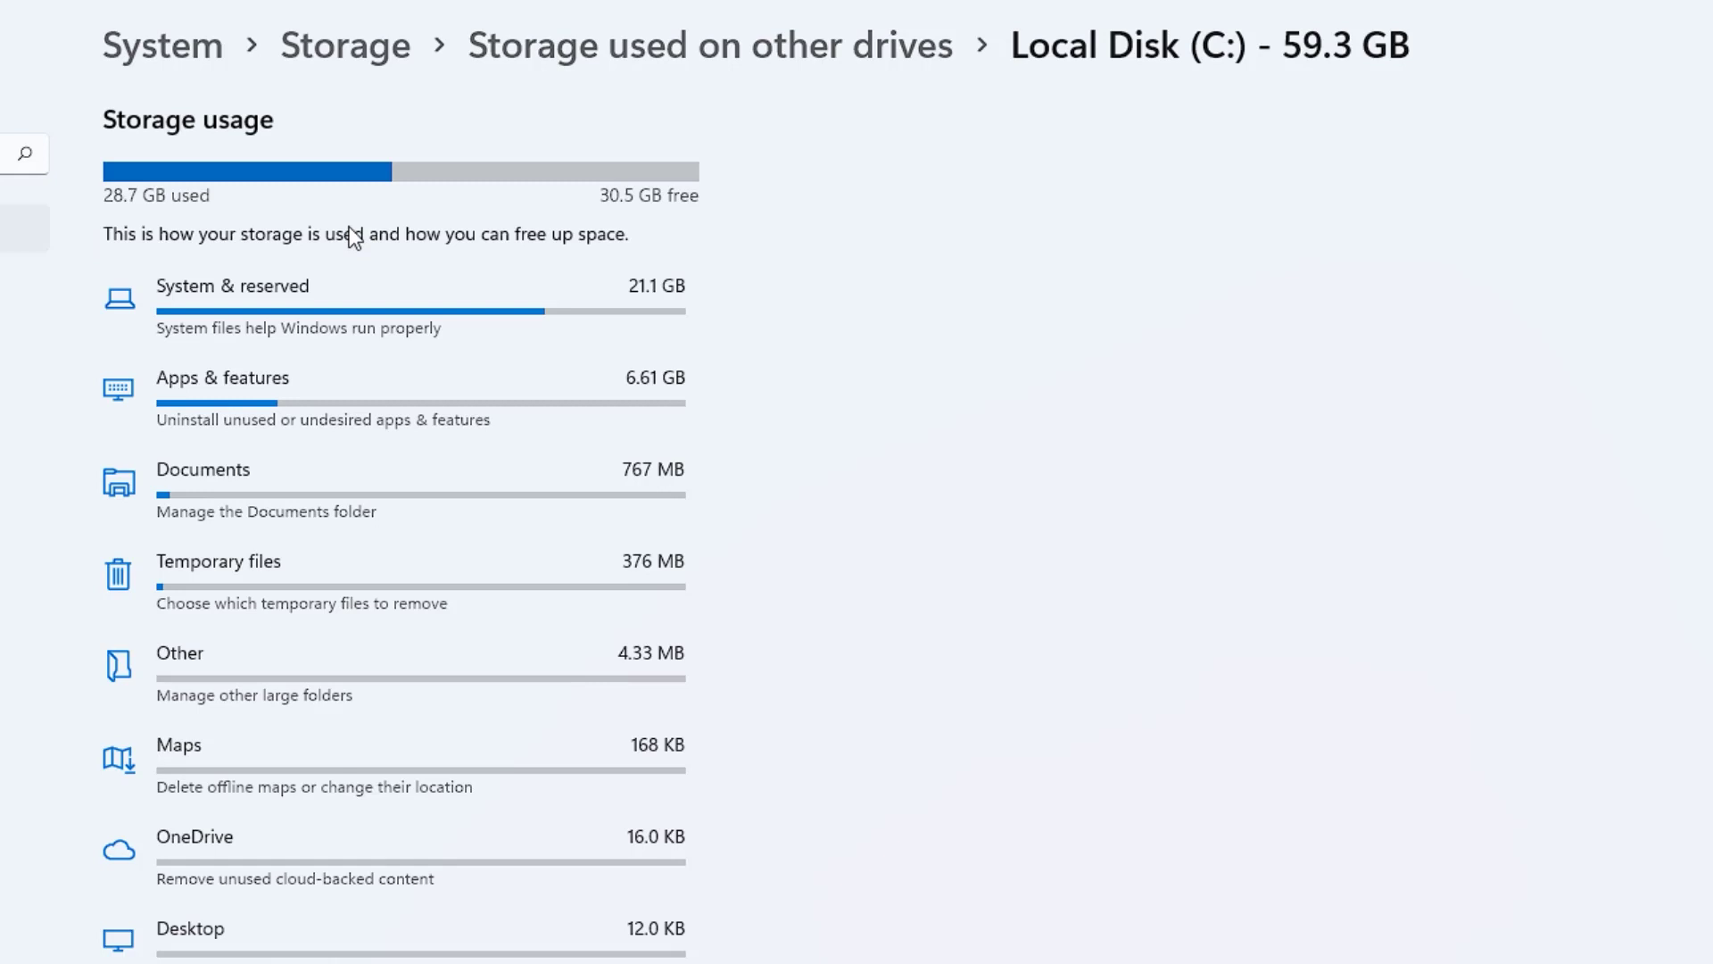
left_click(318, 309)
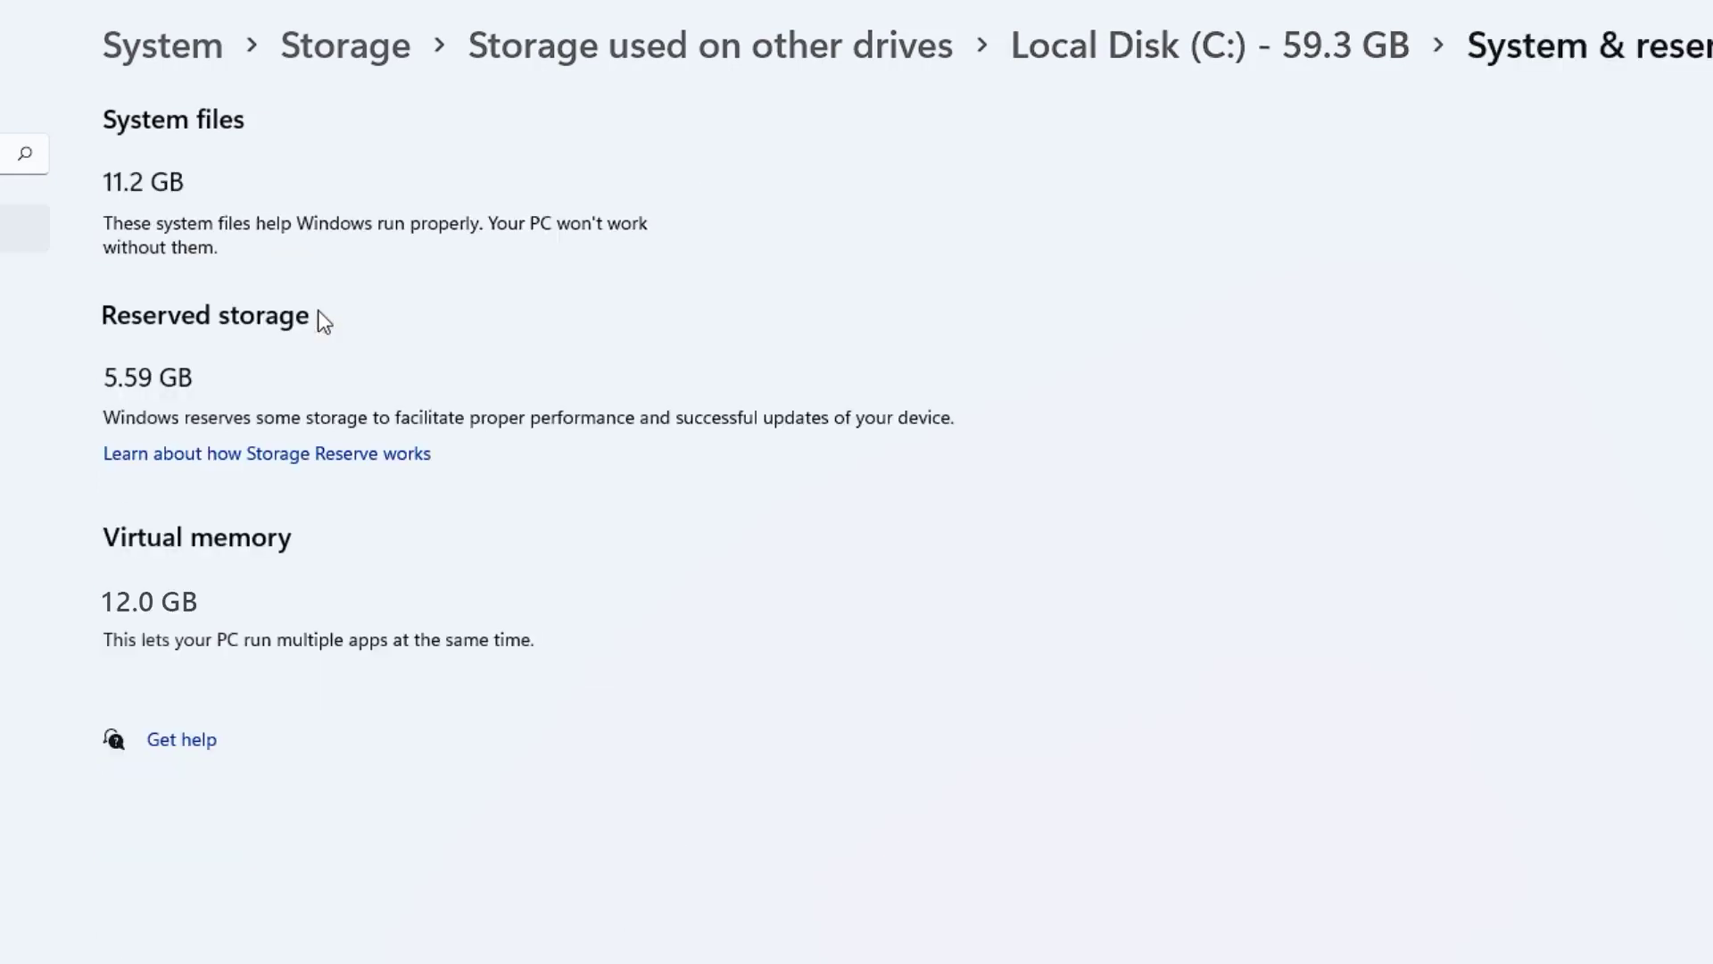